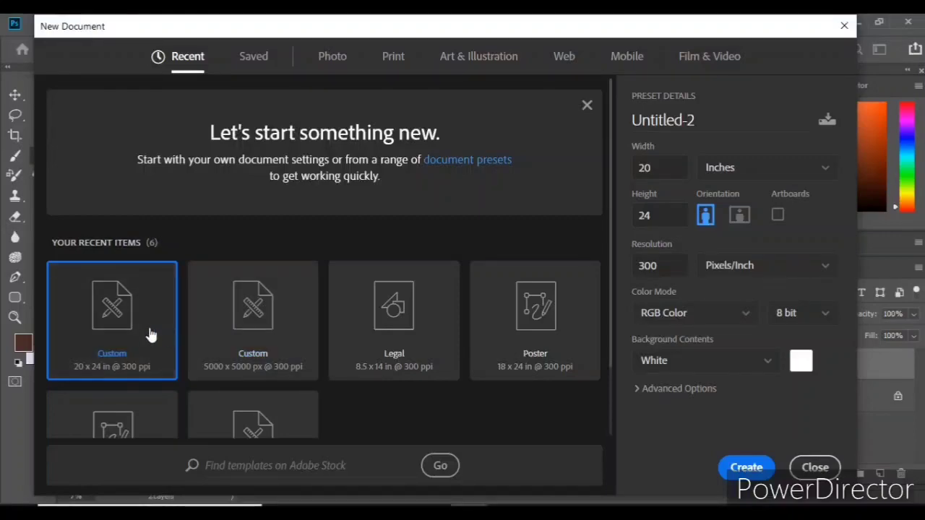
Create a 20 x 24 in canvas, then float and resize the bunny reference photo beside it.
{"action": "left_click", "coordinate": [746, 467]}
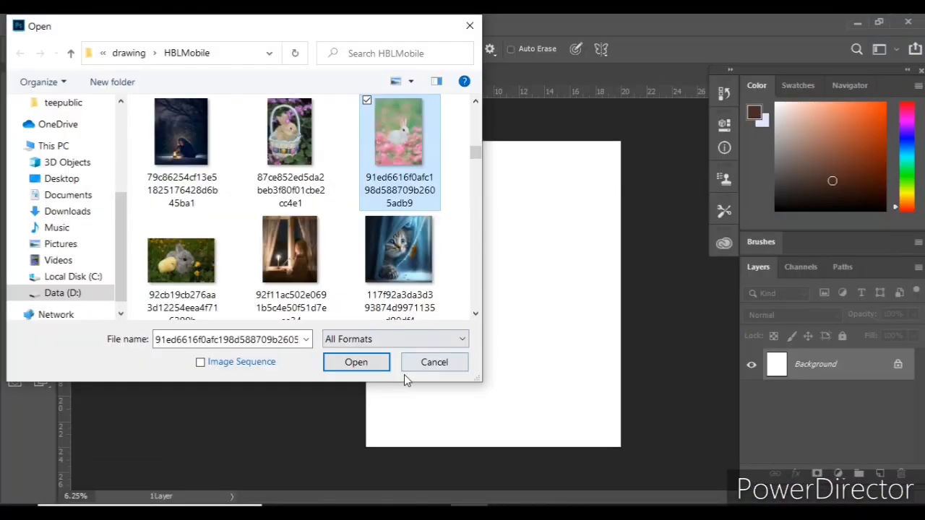
{"action": "left_click", "coordinate": [368, 369]}
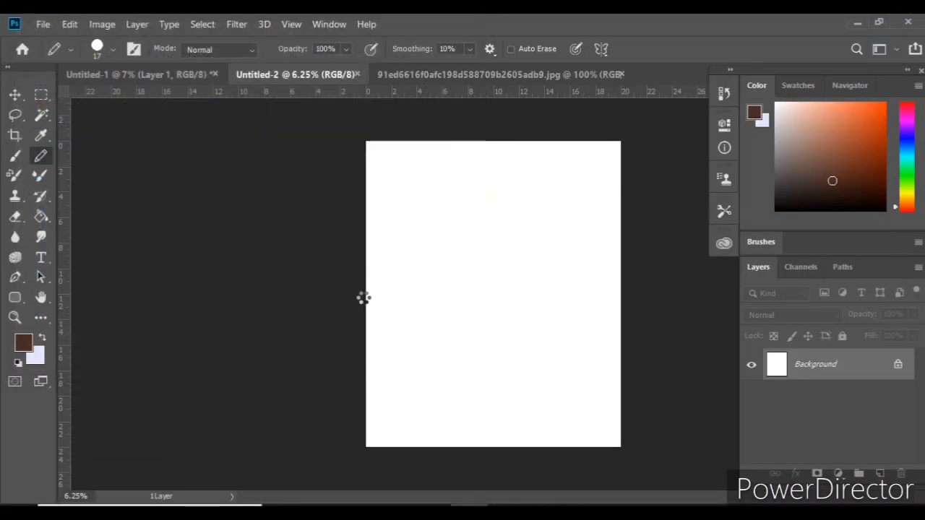
{"action": "left_click_drag", "start_coordinate": [463, 75], "coordinate": [161, 110]}
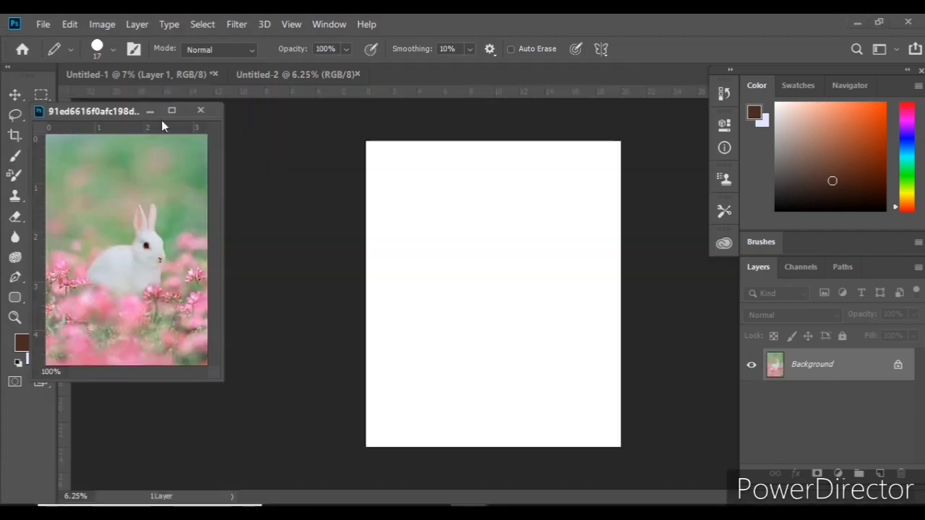
{"action": "left_click_drag", "start_coordinate": [165, 382], "coordinate": [186, 440]}
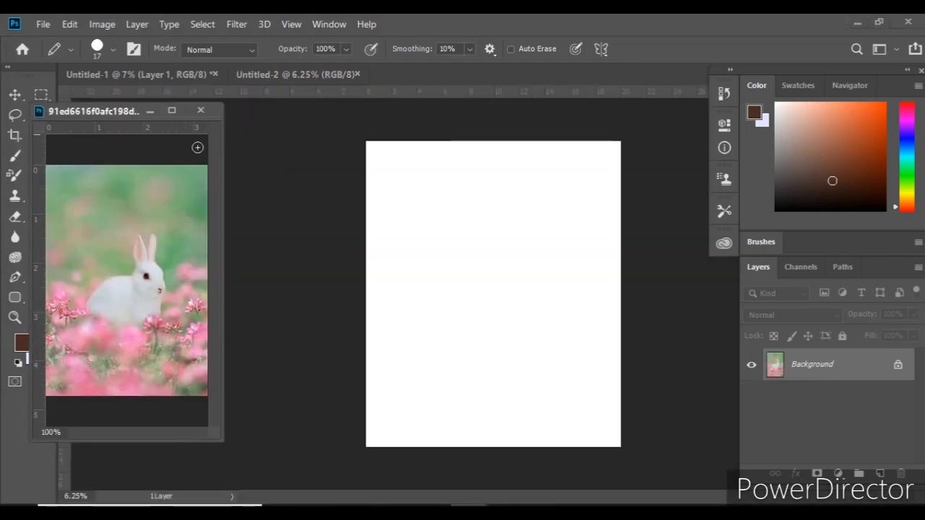
{"action": "left_click_drag", "start_coordinate": [222, 207], "coordinate": [264, 206]}
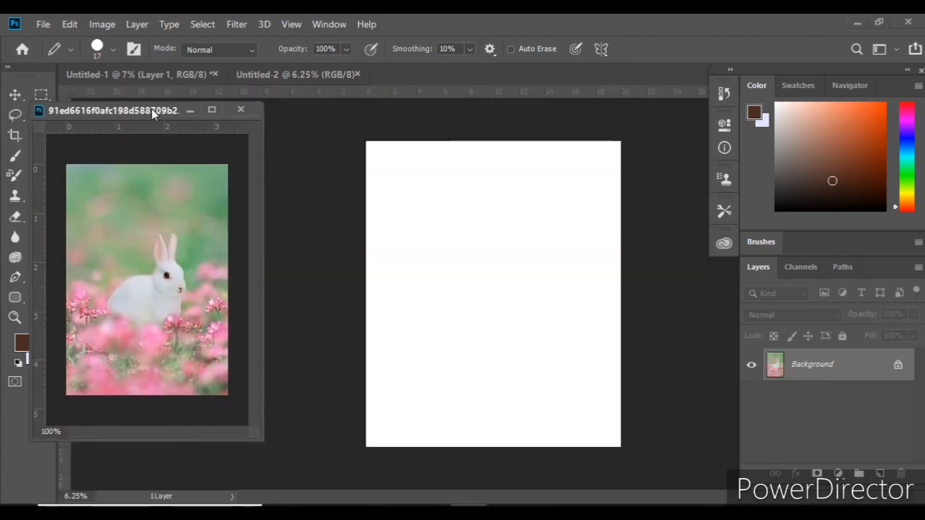
{"action": "left_click_drag", "start_coordinate": [152, 110], "coordinate": [203, 125]}
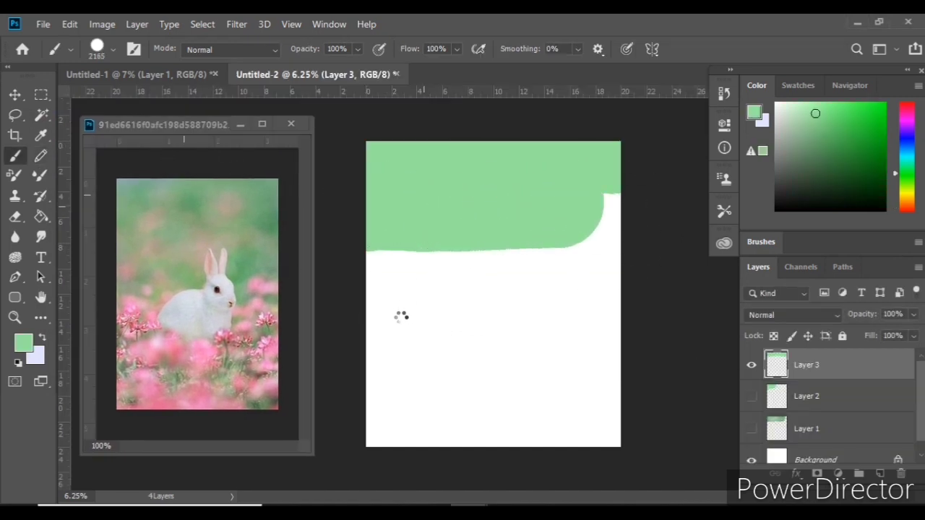
Cover the canvas with light green paint and add a new layer for the dots.
{"action": "mouse_move", "coordinate": [401, 316]}
{"action": "left_mouse_down"}
{"action": "mouse_move", "coordinate": [381, 393]}
{"action": "mouse_move", "coordinate": [398, 441]}
{"action": "left_mouse_up"}
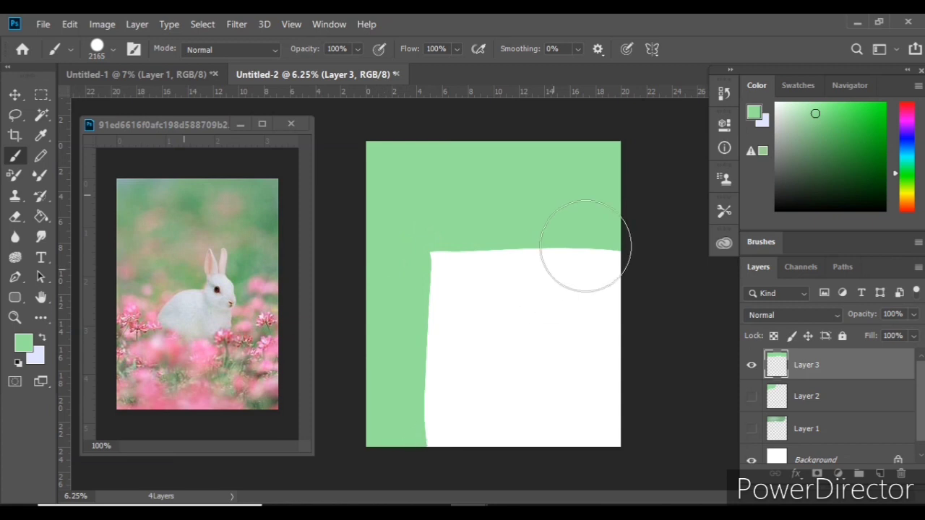
{"action": "mouse_move", "coordinate": [585, 245]}
{"action": "left_mouse_down"}
{"action": "mouse_move", "coordinate": [553, 365]}
{"action": "mouse_move", "coordinate": [496, 227]}
{"action": "mouse_move", "coordinate": [554, 277]}
{"action": "mouse_move", "coordinate": [535, 429]}
{"action": "left_mouse_up"}
{"action": "left_click", "coordinate": [879, 473]}
Dab about twenty pink circles across the whole canvas.
{"action": "left_click", "coordinate": [508, 231]}
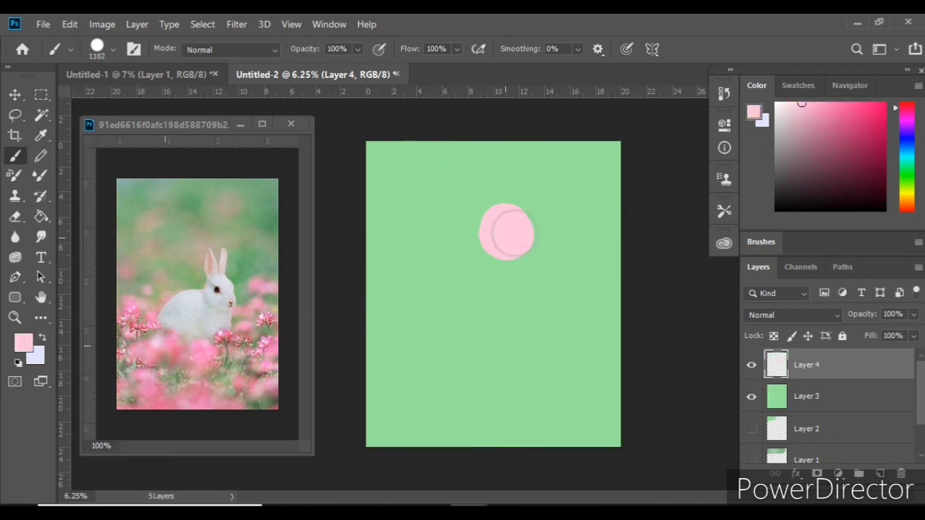
{"action": "left_click", "coordinate": [391, 277]}
{"action": "left_click", "coordinate": [431, 225]}
{"action": "left_click", "coordinate": [467, 174]}
{"action": "left_click", "coordinate": [560, 177]}
{"action": "left_click", "coordinate": [592, 234]}
{"action": "left_click", "coordinate": [554, 286]}
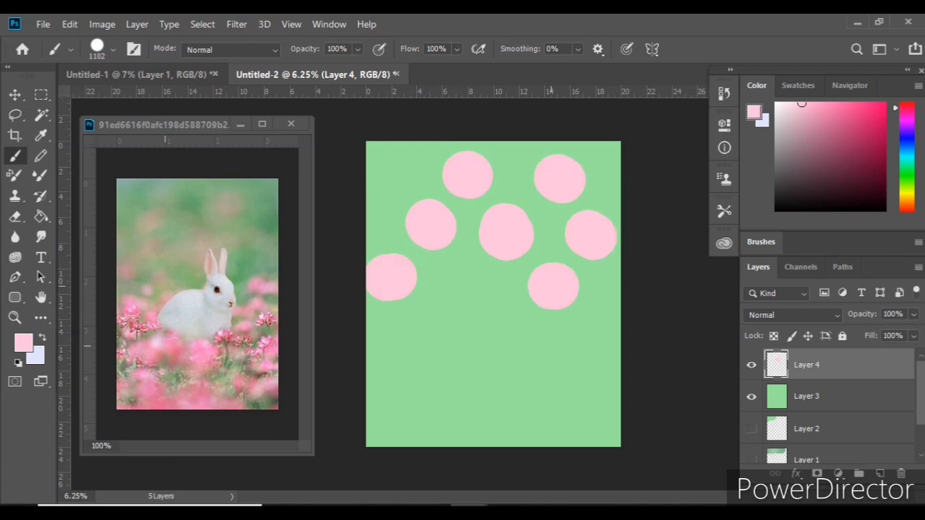
{"action": "left_click", "coordinate": [469, 290]}
{"action": "left_click", "coordinate": [421, 333]}
{"action": "left_click", "coordinate": [498, 342]}
{"action": "left_click", "coordinate": [568, 344]}
{"action": "left_click", "coordinate": [596, 316]}
{"action": "left_click", "coordinate": [393, 399]}
{"action": "left_click", "coordinate": [442, 391]}
{"action": "left_click", "coordinate": [501, 405]}
{"action": "left_click", "coordinate": [561, 396]}
{"action": "left_click", "coordinate": [449, 435]}
{"action": "left_click", "coordinate": [549, 436]}
{"action": "left_click", "coordinate": [596, 429]}
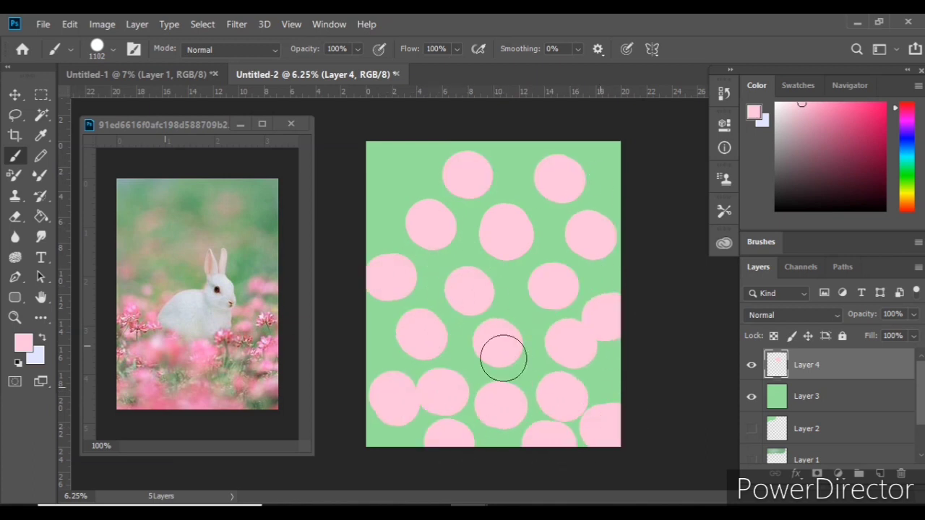
{"action": "left_click", "coordinate": [391, 188]}
{"action": "left_click", "coordinate": [430, 156]}
Sample the canvas green and scatter darker green circles over the pink dots.
{"action": "left_click", "coordinate": [41, 135]}
{"action": "left_click", "coordinate": [549, 216]}
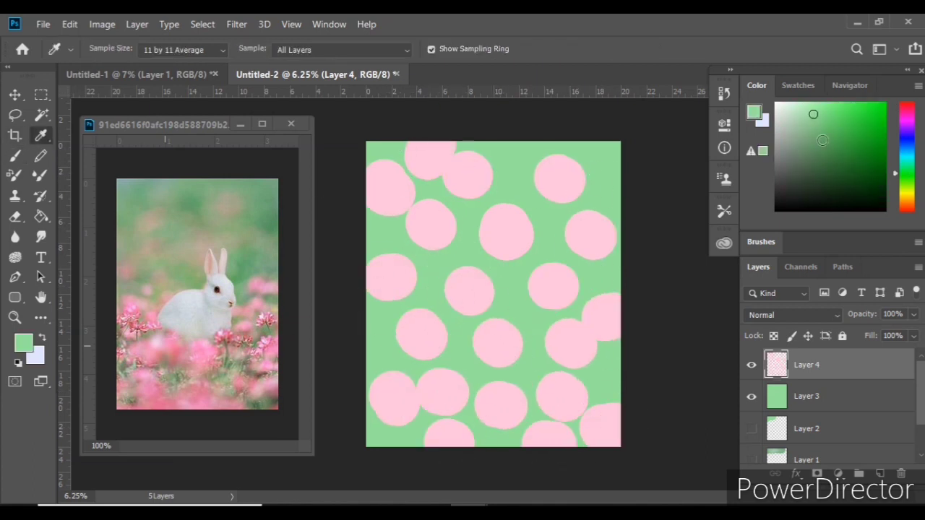
{"action": "key", "text": "b"}
{"action": "left_click", "coordinate": [518, 177]}
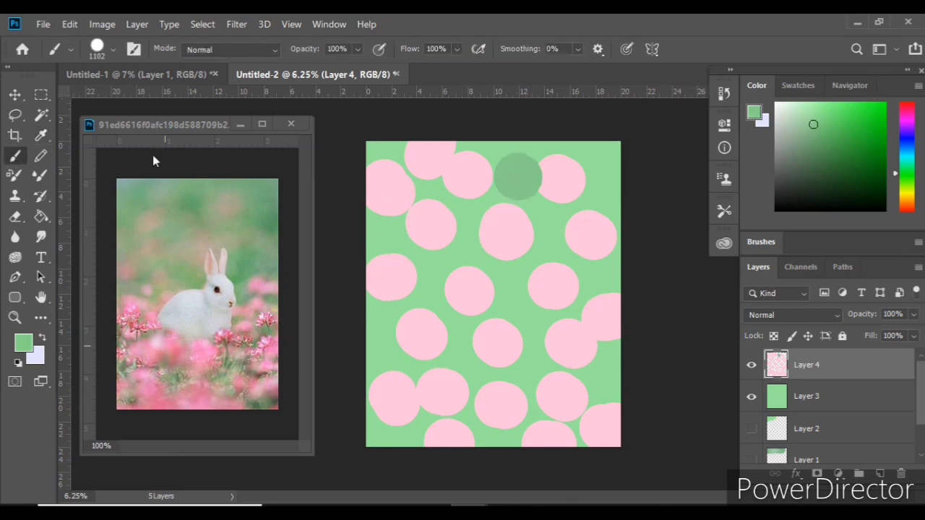
{"action": "left_click", "coordinate": [592, 187]}
{"action": "left_click", "coordinate": [467, 211]}
{"action": "left_click", "coordinate": [553, 224]}
{"action": "left_click", "coordinate": [480, 260]}
{"action": "left_click", "coordinate": [401, 318]}
{"action": "left_click", "coordinate": [469, 322]}
{"action": "left_click", "coordinate": [535, 359]}
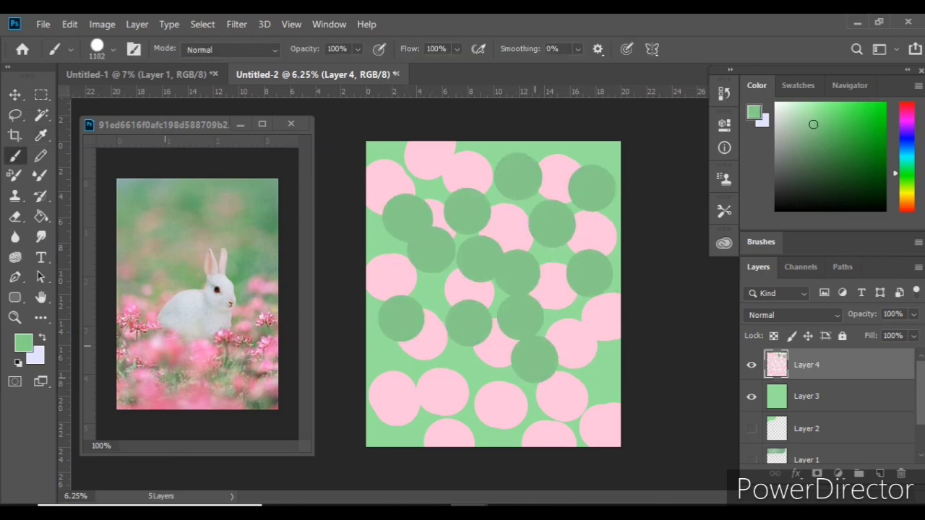
{"action": "left_click", "coordinate": [443, 368]}
{"action": "left_click", "coordinate": [487, 426]}
{"action": "left_click", "coordinate": [425, 167]}
{"action": "left_click", "coordinate": [384, 263]}
{"action": "left_click", "coordinate": [508, 228]}
{"action": "left_click", "coordinate": [605, 239]}
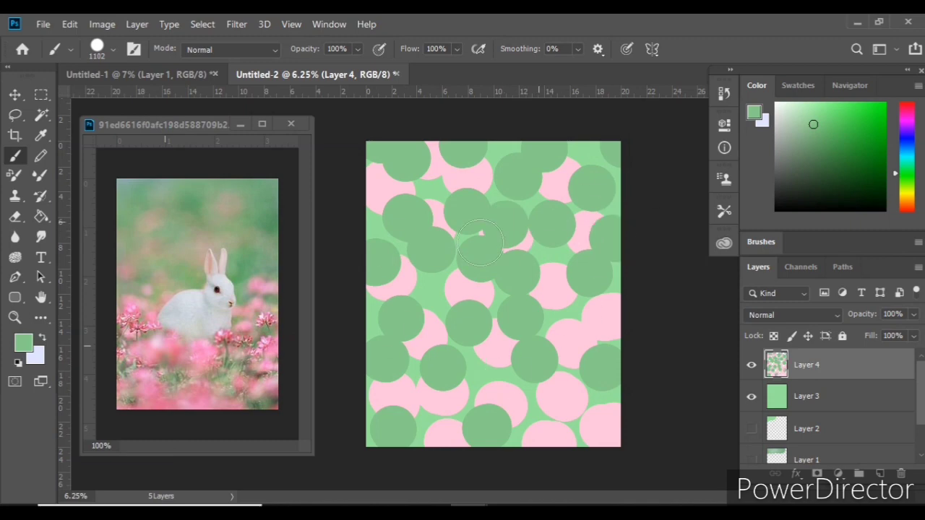
Switch the paint colour back to pink and set the brush size to 1000 px.
{"action": "left_click", "coordinate": [41, 135]}
{"action": "left_click", "coordinate": [14, 155]}
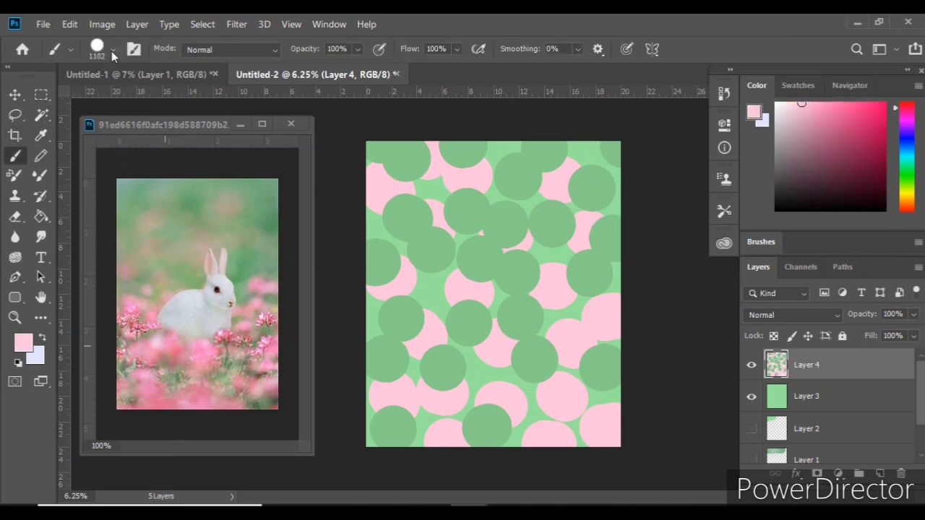
{"action": "left_click", "coordinate": [112, 49]}
{"action": "left_click", "coordinate": [178, 101]}
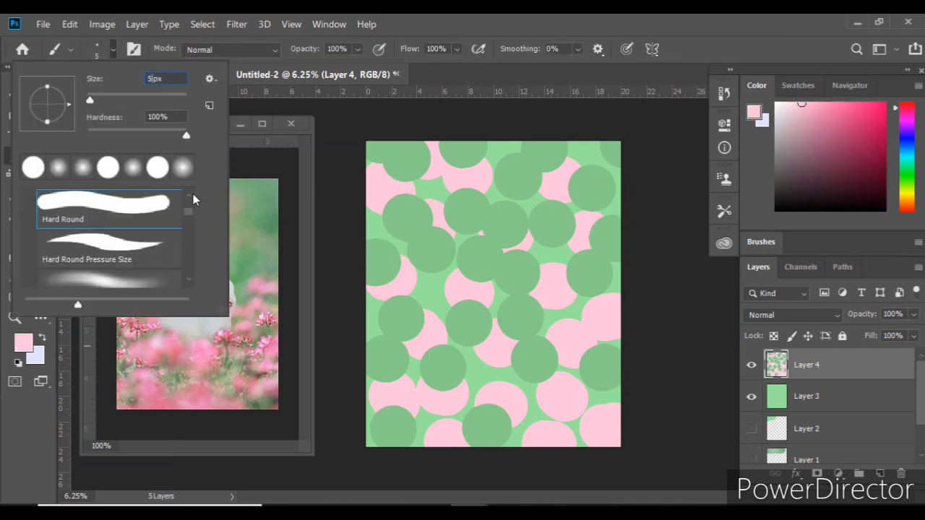
{"action": "type", "text": "1000"}
{"action": "key", "text": "Return"}
Dab seven large pink circles across the canvas.
{"action": "left_click", "coordinate": [496, 197]}
{"action": "left_click", "coordinate": [457, 243]}
{"action": "left_click", "coordinate": [533, 246]}
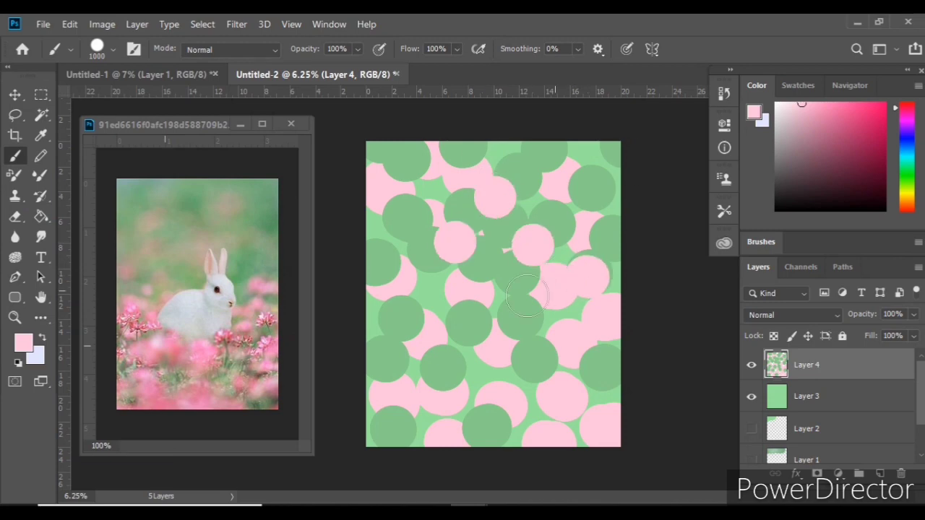
{"action": "left_click", "coordinate": [482, 290]}
{"action": "left_click", "coordinate": [464, 345]}
{"action": "left_click", "coordinate": [527, 337]}
{"action": "left_click", "coordinate": [585, 152]}
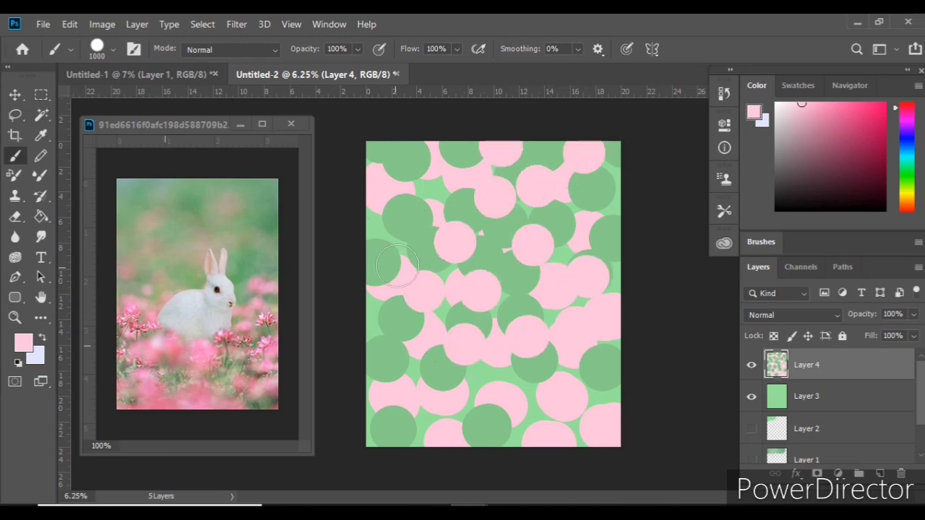
{"action": "left_click", "coordinate": [237, 24]}
{"action": "mouse_move", "coordinate": [245, 191]}
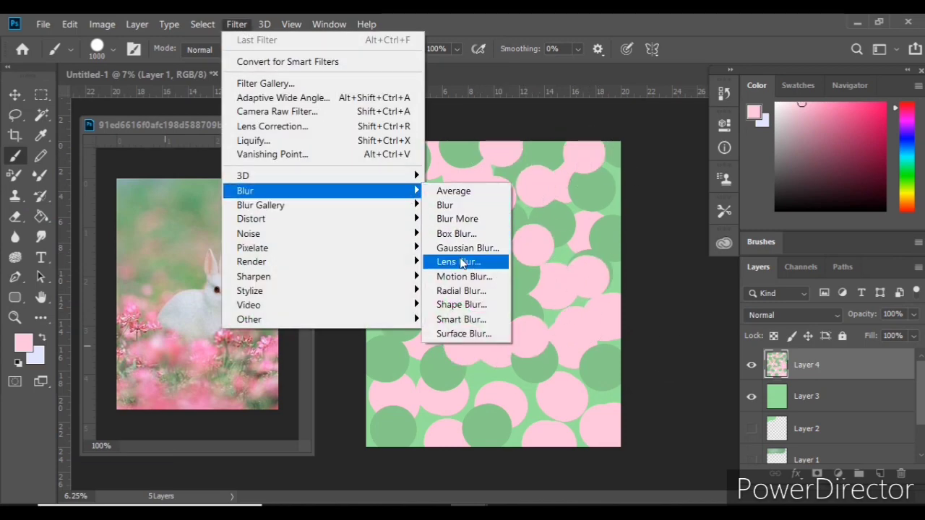
Apply a 0° Motion Blur of about 382 pixels to the pink and green dabs.
{"action": "left_click", "coordinate": [464, 276]}
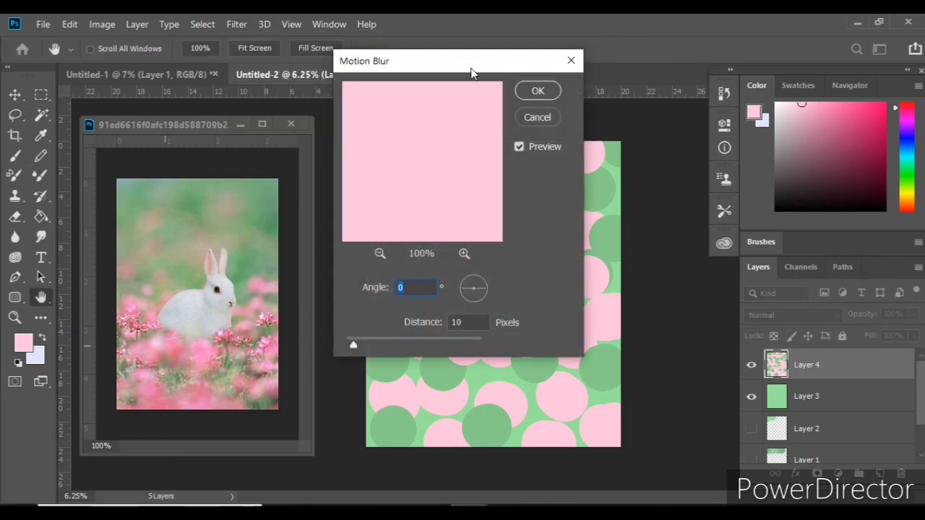
{"action": "left_click_drag", "start_coordinate": [470, 68], "coordinate": [232, 105]}
{"action": "mouse_move", "coordinate": [123, 381]}
{"action": "left_mouse_down"}
{"action": "mouse_move", "coordinate": [226, 378]}
{"action": "mouse_move", "coordinate": [187, 379]}
{"action": "left_mouse_up"}
{"action": "mouse_move", "coordinate": [219, 120]}
{"action": "left_mouse_down"}
{"action": "mouse_move", "coordinate": [257, 322]}
{"action": "mouse_move", "coordinate": [213, 134]}
{"action": "mouse_move", "coordinate": [235, 144]}
{"action": "left_mouse_up"}
{"action": "left_click_drag", "start_coordinate": [218, 409], "coordinate": [229, 406]}
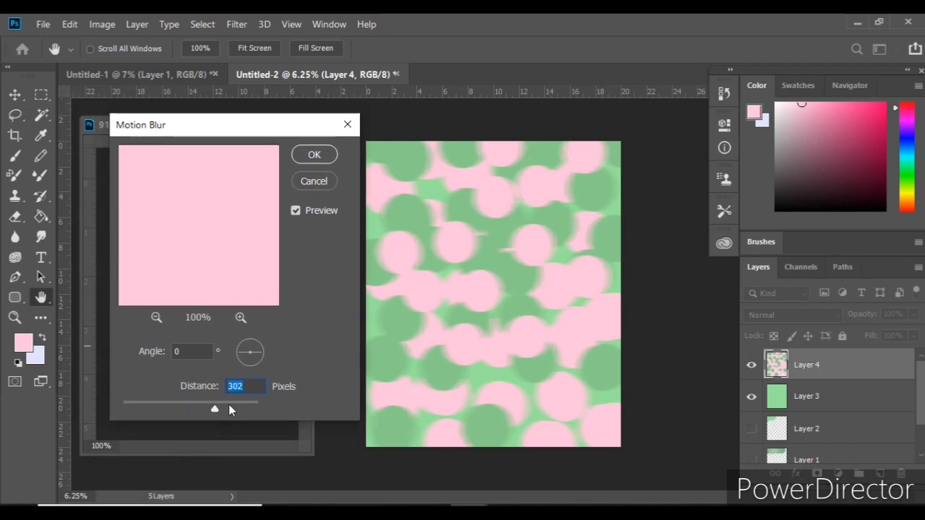
{"action": "mouse_move", "coordinate": [231, 130]}
{"action": "left_mouse_down"}
{"action": "mouse_move", "coordinate": [215, 401]}
{"action": "mouse_move", "coordinate": [238, 117]}
{"action": "left_mouse_up"}
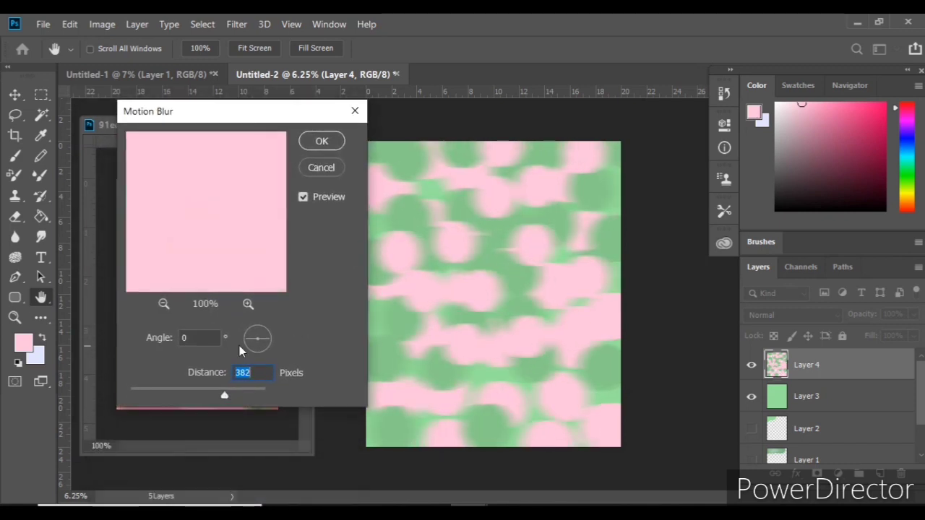
{"action": "left_click", "coordinate": [321, 141]}
Apply a Gaussian Blur with a radius of about 196 pixels to Layer 4.
{"action": "left_click", "coordinate": [237, 24]}
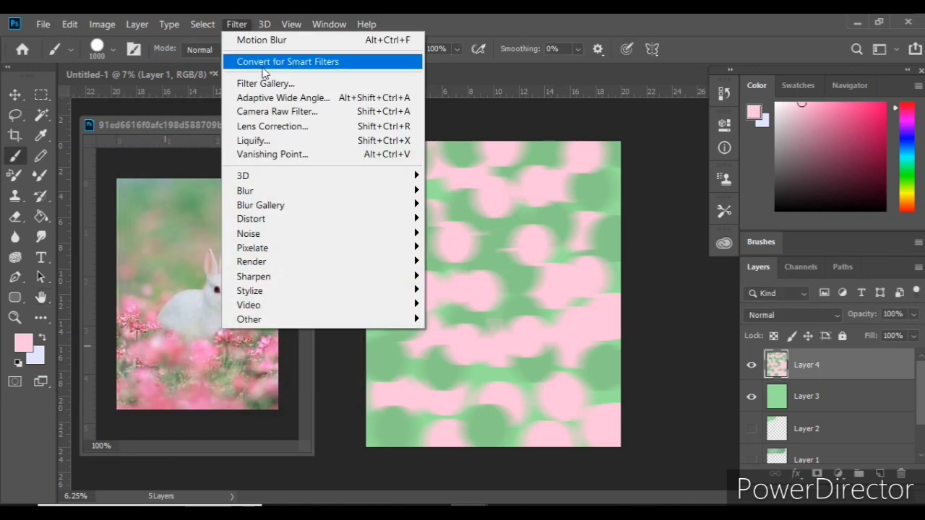
{"action": "left_click", "coordinate": [452, 248]}
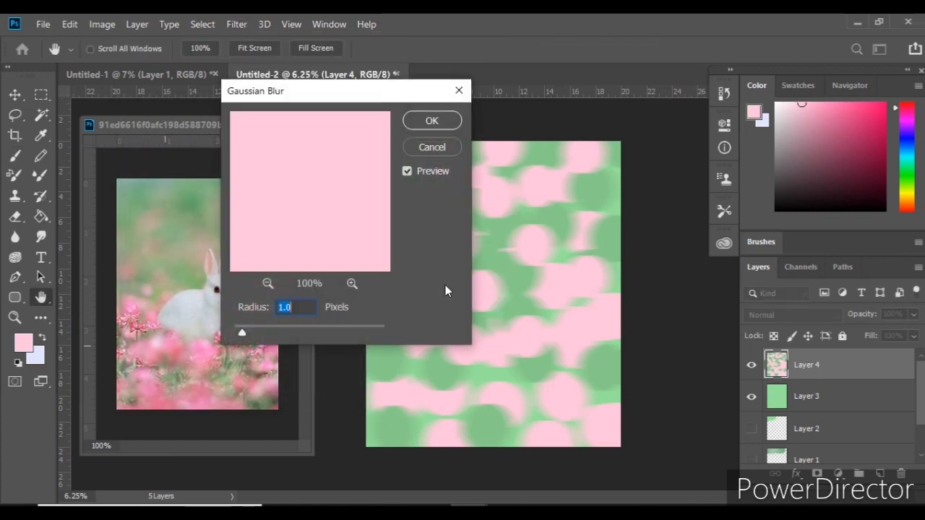
{"action": "left_click_drag", "start_coordinate": [260, 334], "coordinate": [330, 334]}
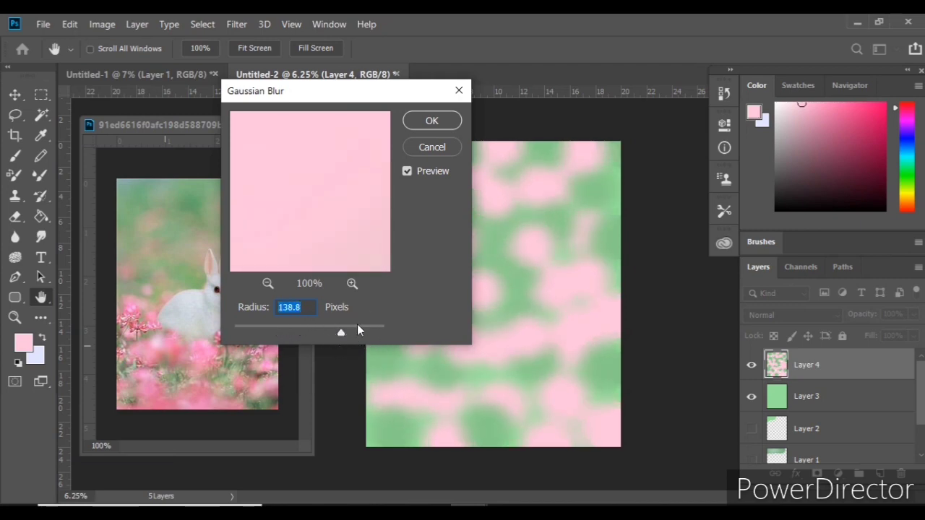
{"action": "mouse_move", "coordinate": [341, 331]}
{"action": "left_mouse_down"}
{"action": "mouse_move", "coordinate": [357, 332]}
{"action": "mouse_move", "coordinate": [344, 332]}
{"action": "left_mouse_up"}
{"action": "left_click", "coordinate": [428, 123]}
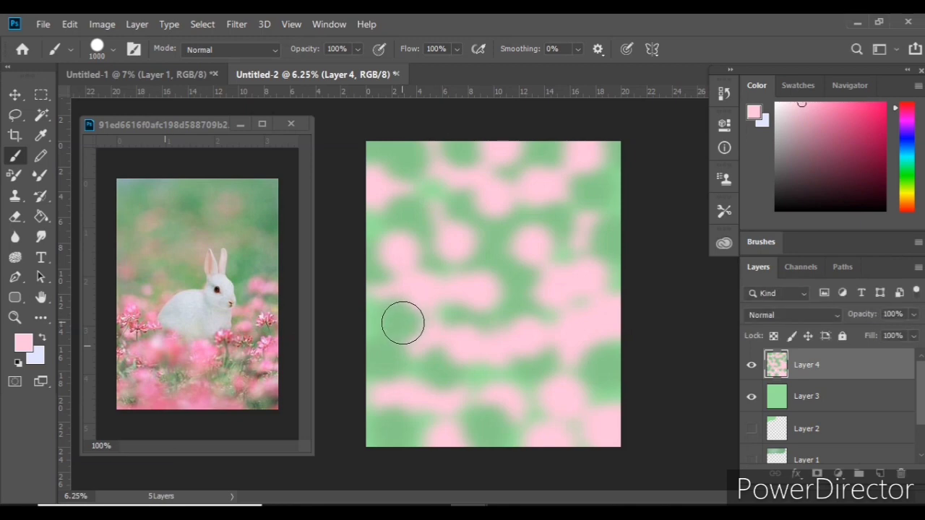
Add a new layer and dab small pink dots across the top and middle of the canvas.
{"action": "key", "text": "ctrl+shift+n"}
{"action": "left_click", "coordinate": [426, 260]}
{"action": "left_click", "coordinate": [445, 310]}
{"action": "left_click", "coordinate": [605, 183]}
{"action": "left_click", "coordinate": [423, 153]}
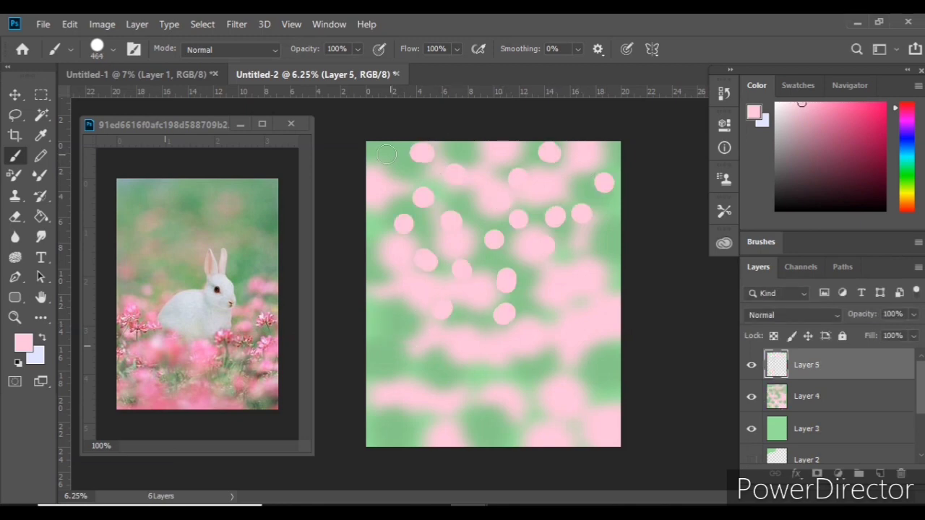
{"action": "left_click", "coordinate": [390, 153]}
{"action": "left_click", "coordinate": [491, 257]}
{"action": "left_click", "coordinate": [609, 233]}
{"action": "left_click", "coordinate": [599, 257]}
{"action": "left_click", "coordinate": [403, 309]}
{"action": "left_click", "coordinate": [381, 329]}
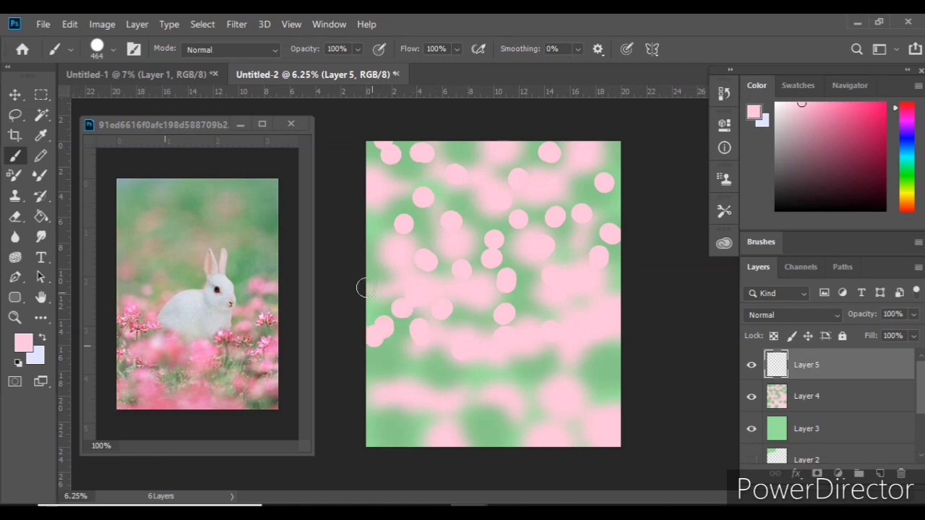
Add more small pink dots down the left side and lower half.
{"action": "left_click", "coordinate": [379, 275]}
{"action": "left_click", "coordinate": [615, 282]}
{"action": "left_click", "coordinate": [592, 366]}
{"action": "left_click", "coordinate": [488, 377]}
{"action": "left_click", "coordinate": [386, 369]}
{"action": "left_click", "coordinate": [390, 429]}
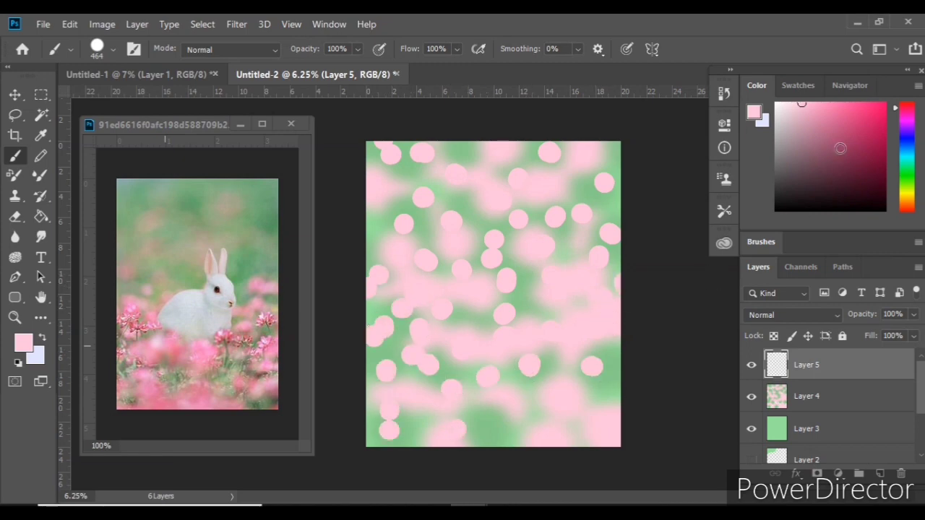
Sample light green from the canvas, test grey dots, then undo them.
{"action": "left_click", "coordinate": [42, 135]}
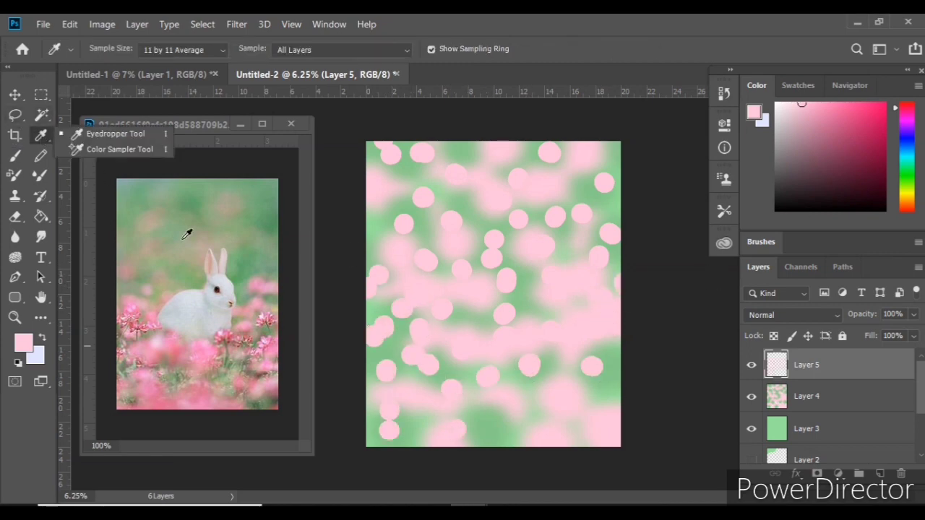
{"action": "left_click", "coordinate": [558, 155]}
{"action": "left_click_drag", "start_coordinate": [812, 104], "coordinate": [777, 157]}
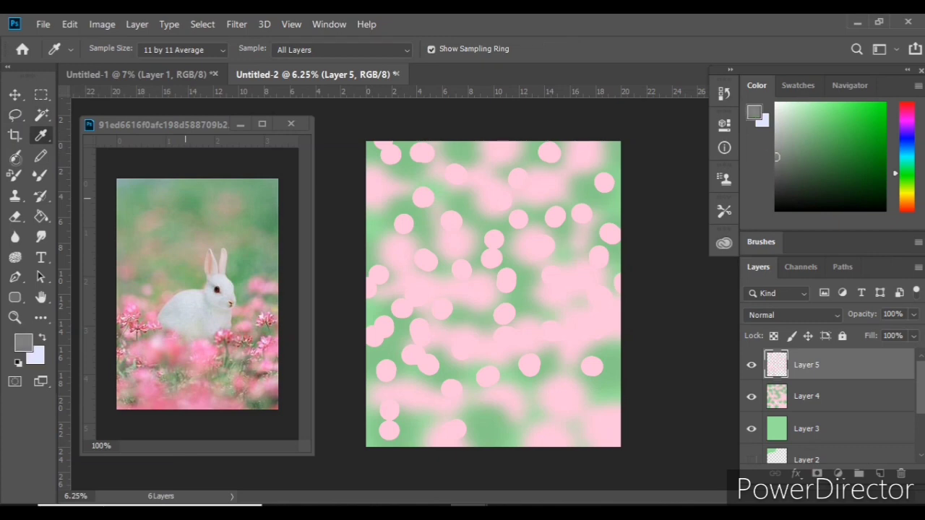
{"action": "left_click", "coordinate": [15, 157]}
{"action": "left_click", "coordinate": [477, 216]}
{"action": "left_click", "coordinate": [516, 236]}
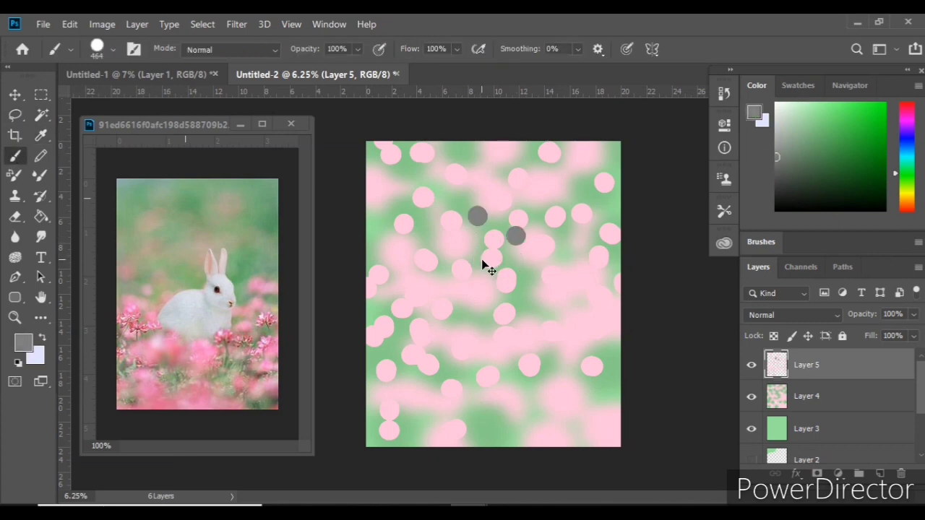
{"action": "key", "text": "ctrl+z"}
{"action": "key", "text": "ctrl+z"}
Try a light-green paint colour, undo the trial dots, and settle on a slightly different green.
{"action": "left_click_drag", "start_coordinate": [776, 144], "coordinate": [805, 102]}
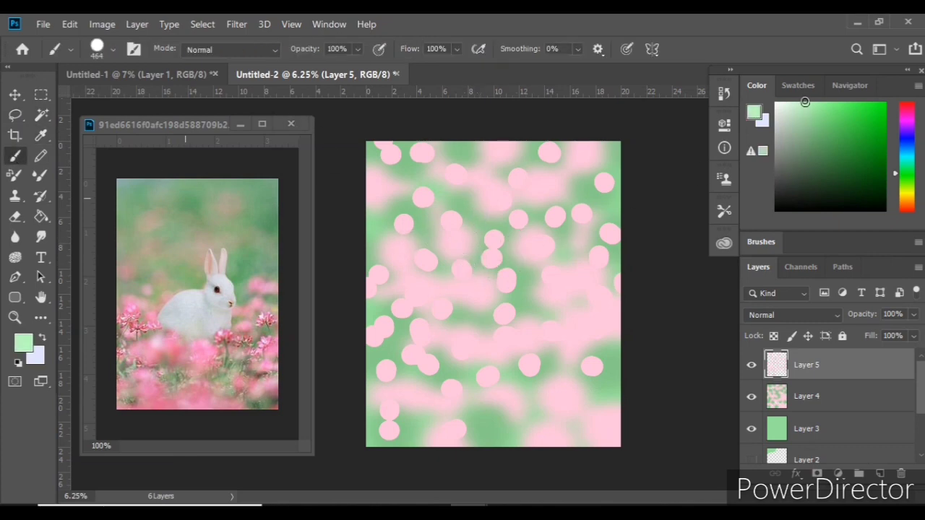
{"action": "left_click", "coordinate": [473, 224]}
{"action": "left_click", "coordinate": [499, 215]}
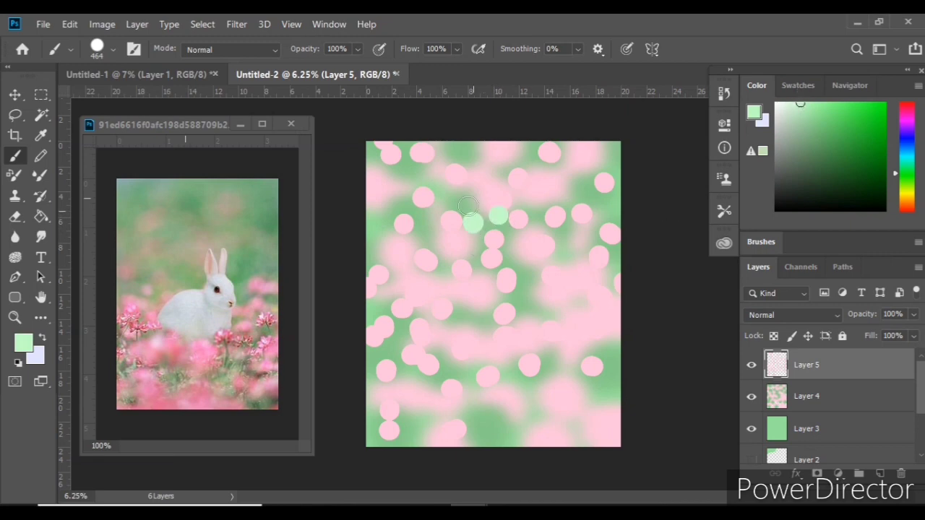
{"action": "left_click", "coordinate": [462, 196]}
{"action": "key", "text": "ctrl+z"}
{"action": "key", "text": "ctrl+z"}
{"action": "key", "text": "ctrl+z"}
{"action": "left_click", "coordinate": [813, 114]}
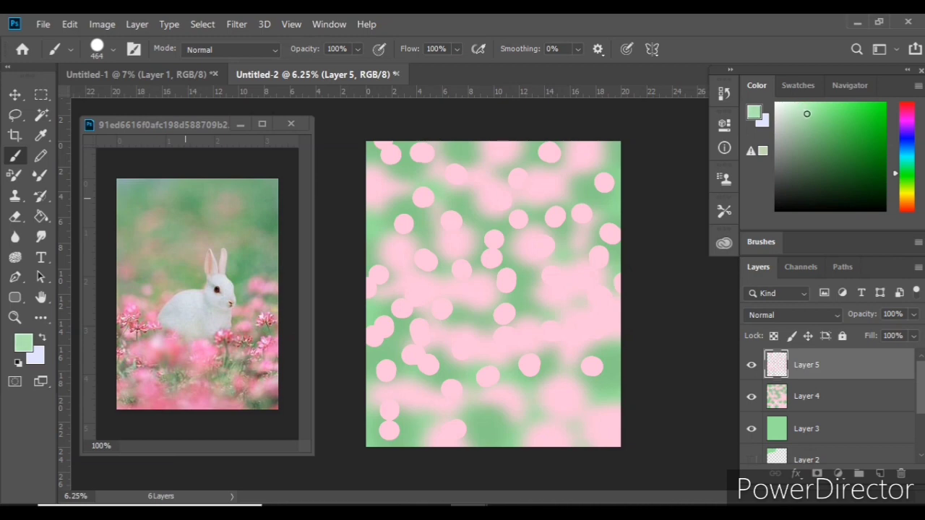
Paint light-green bokeh dots across the upper, left and middle canvas.
{"action": "left_click", "coordinate": [491, 188]}
{"action": "left_click", "coordinate": [553, 189]}
{"action": "left_click", "coordinate": [591, 173]}
{"action": "left_click", "coordinate": [530, 242]}
{"action": "left_click", "coordinate": [497, 263]}
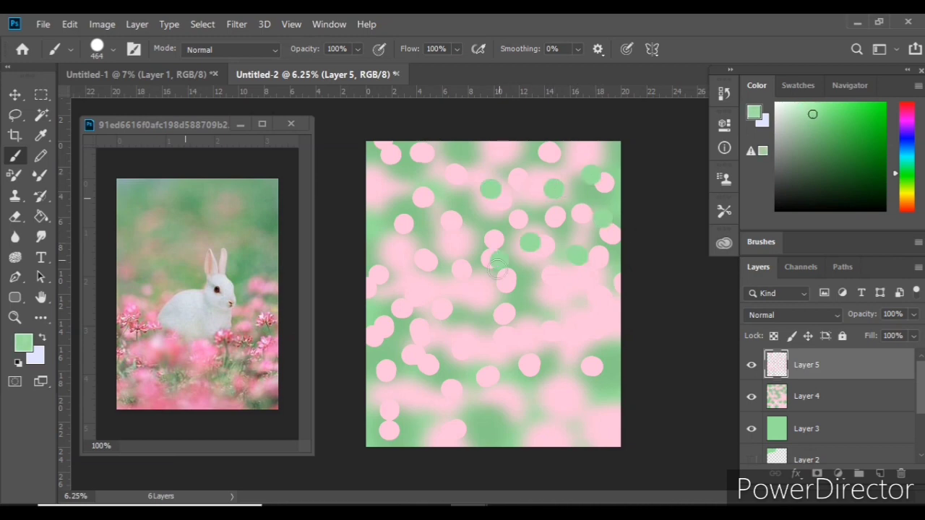
{"action": "left_click", "coordinate": [457, 226]}
{"action": "left_click", "coordinate": [438, 234]}
{"action": "left_click", "coordinate": [399, 194]}
{"action": "left_click", "coordinate": [376, 180]}
{"action": "left_click", "coordinate": [411, 289]}
{"action": "left_click", "coordinate": [471, 290]}
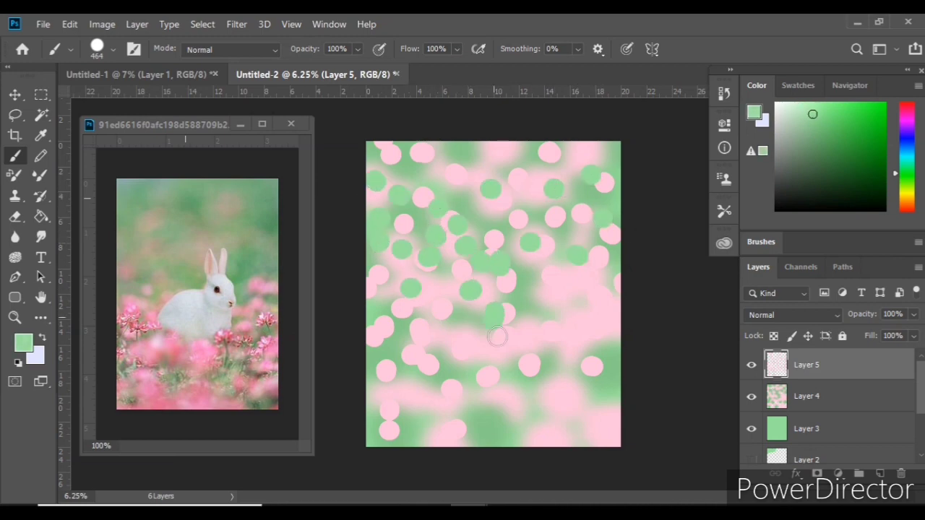
{"action": "left_click", "coordinate": [553, 286]}
Paint light-green dots over the lower right, along the bottom, and into the remaining gaps.
{"action": "left_click", "coordinate": [595, 307]}
{"action": "left_click", "coordinate": [563, 323]}
{"action": "left_click", "coordinate": [537, 332]}
{"action": "left_click", "coordinate": [452, 338]}
{"action": "left_click", "coordinate": [512, 420]}
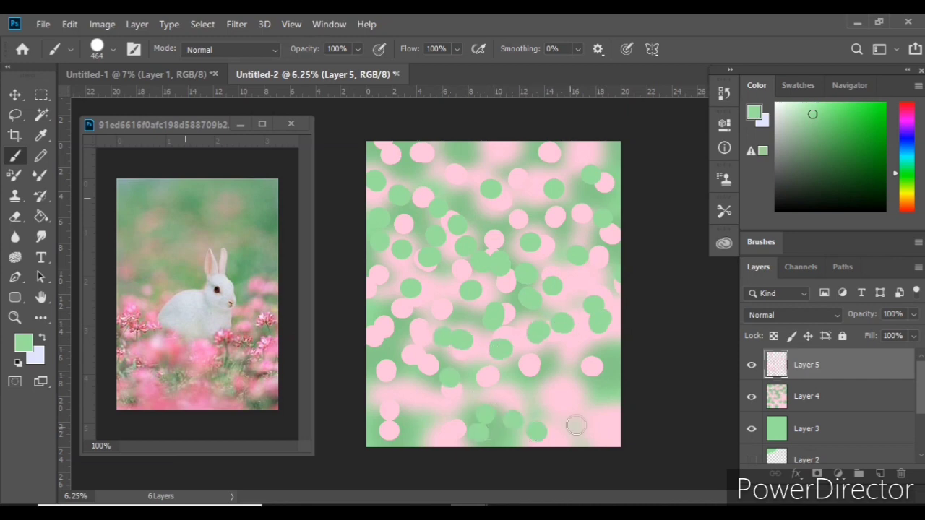
{"action": "left_click", "coordinate": [571, 427]}
{"action": "left_click", "coordinate": [433, 416]}
{"action": "left_click", "coordinate": [380, 394]}
{"action": "left_click", "coordinate": [411, 390]}
{"action": "left_click", "coordinate": [381, 346]}
{"action": "left_click", "coordinate": [466, 381]}
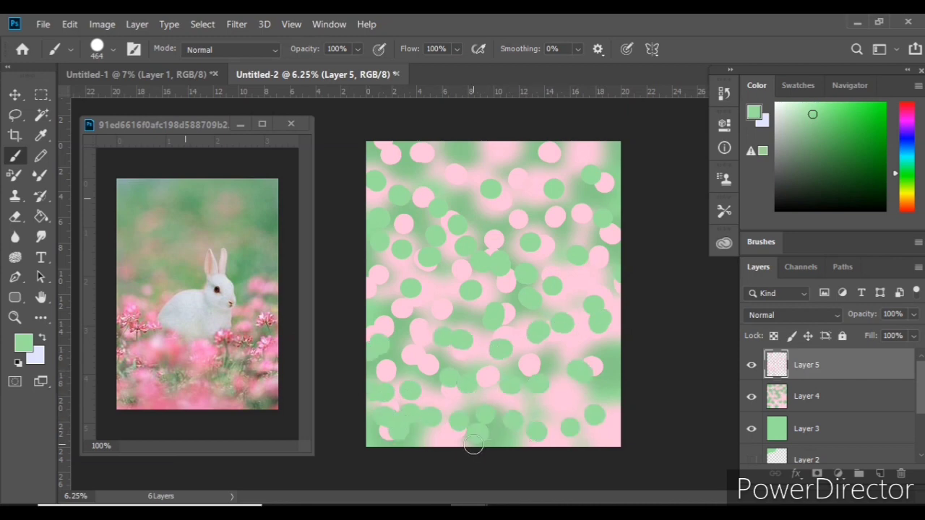
{"action": "left_click", "coordinate": [548, 436]}
{"action": "left_click", "coordinate": [574, 407]}
{"action": "left_click", "coordinate": [470, 398]}
{"action": "left_click", "coordinate": [567, 350]}
{"action": "left_click", "coordinate": [573, 281]}
{"action": "left_click", "coordinate": [435, 294]}
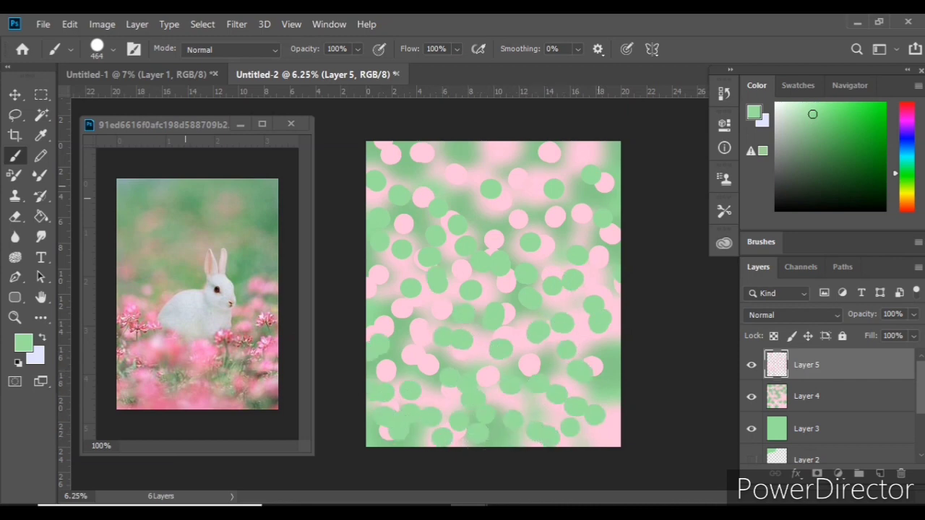
{"action": "left_click", "coordinate": [500, 152]}
Sample pink from the canvas and paint pink dots over some green spots.
{"action": "left_click", "coordinate": [42, 135]}
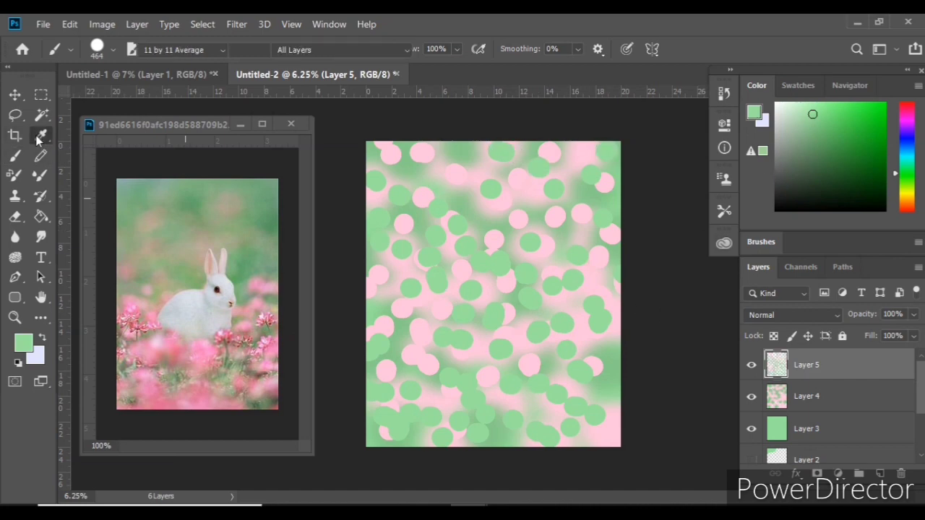
{"action": "left_click", "coordinate": [522, 217]}
{"action": "left_click", "coordinate": [14, 156]}
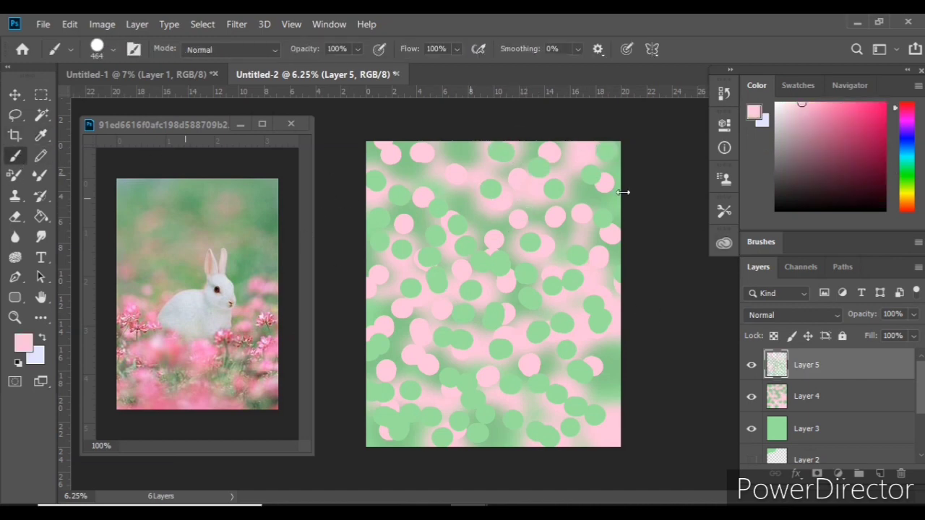
{"action": "left_click", "coordinate": [467, 151]}
{"action": "left_click", "coordinate": [422, 258]}
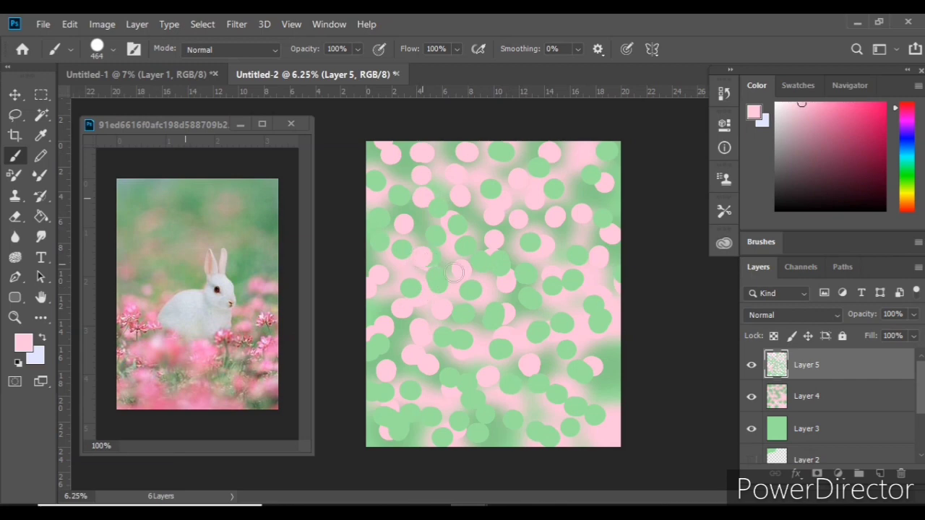
{"action": "left_click", "coordinate": [497, 263]}
{"action": "left_click", "coordinate": [621, 281]}
{"action": "left_click", "coordinate": [581, 260]}
{"action": "left_click", "coordinate": [605, 315]}
{"action": "left_click", "coordinate": [459, 336]}
Paint more pink dots over green spots in the lower and right areas.
{"action": "left_click", "coordinate": [497, 325]}
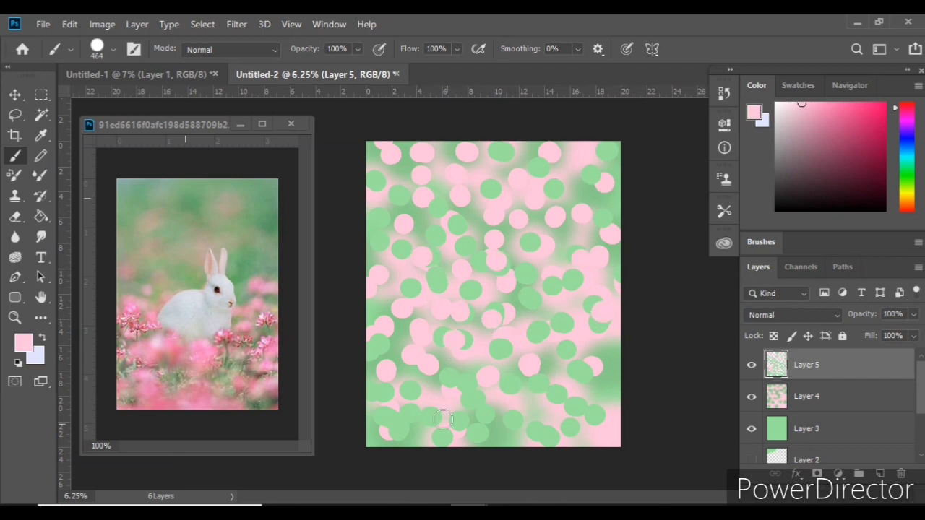
{"action": "left_click", "coordinate": [418, 415]}
{"action": "left_click", "coordinate": [384, 393]}
{"action": "left_click", "coordinate": [558, 373]}
{"action": "left_click", "coordinate": [571, 401]}
{"action": "left_click", "coordinate": [594, 242]}
Blur Layer 5's dots with a Gaussian Blur of radius 153.2 px.
{"action": "left_click", "coordinate": [236, 24]}
{"action": "mouse_move", "coordinate": [245, 191]}
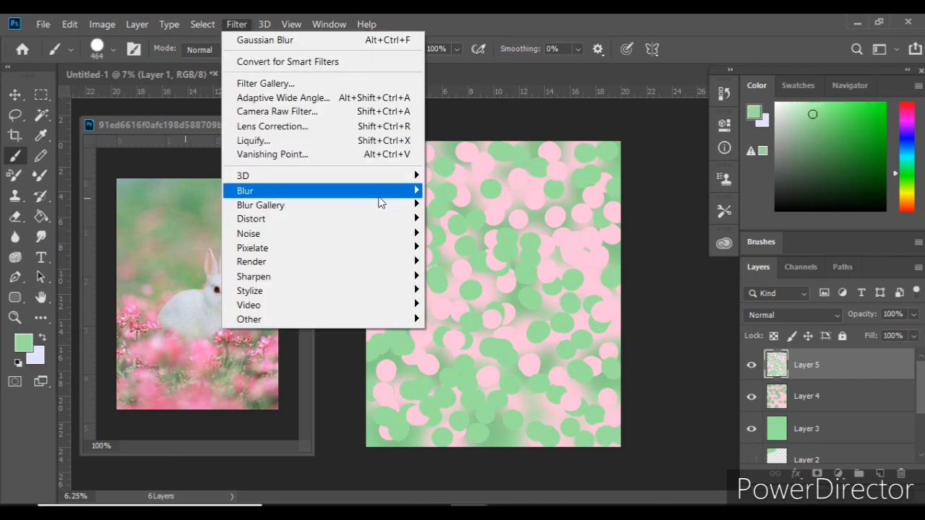
{"action": "left_click", "coordinate": [463, 247]}
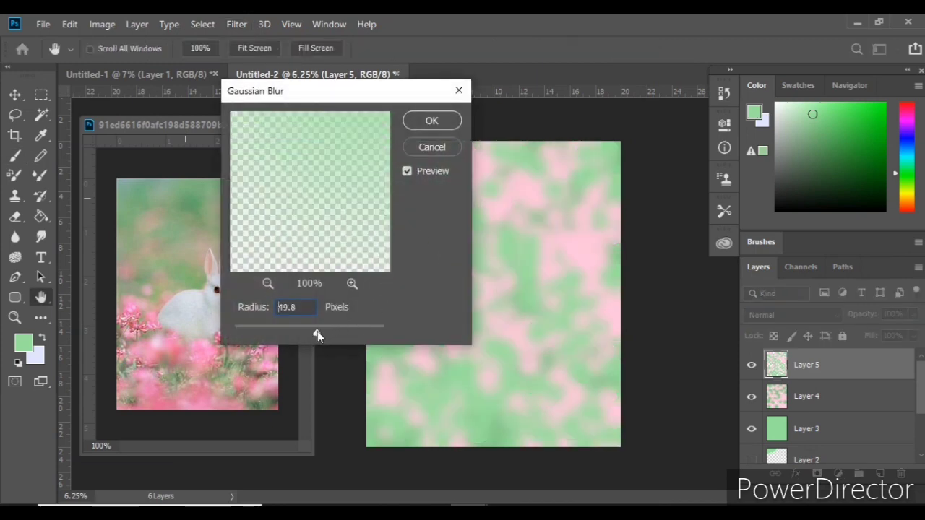
{"action": "left_click_drag", "start_coordinate": [317, 333], "coordinate": [331, 328]}
{"action": "mouse_move", "coordinate": [339, 92]}
{"action": "left_mouse_down"}
{"action": "mouse_move", "coordinate": [227, 215]}
{"action": "mouse_move", "coordinate": [289, 388]}
{"action": "mouse_move", "coordinate": [319, 185]}
{"action": "left_mouse_up"}
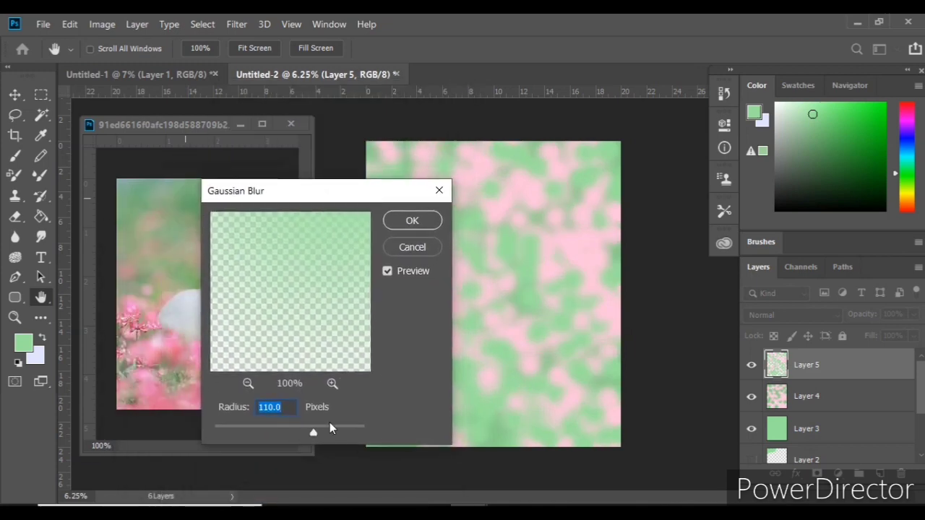
{"action": "left_click_drag", "start_coordinate": [315, 432], "coordinate": [324, 432]}
{"action": "mouse_move", "coordinate": [323, 206]}
{"action": "left_mouse_down"}
{"action": "mouse_move", "coordinate": [196, 366]}
{"action": "mouse_move", "coordinate": [202, 391]}
{"action": "mouse_move", "coordinate": [229, 163]}
{"action": "mouse_move", "coordinate": [313, 367]}
{"action": "mouse_move", "coordinate": [264, 104]}
{"action": "left_mouse_up"}
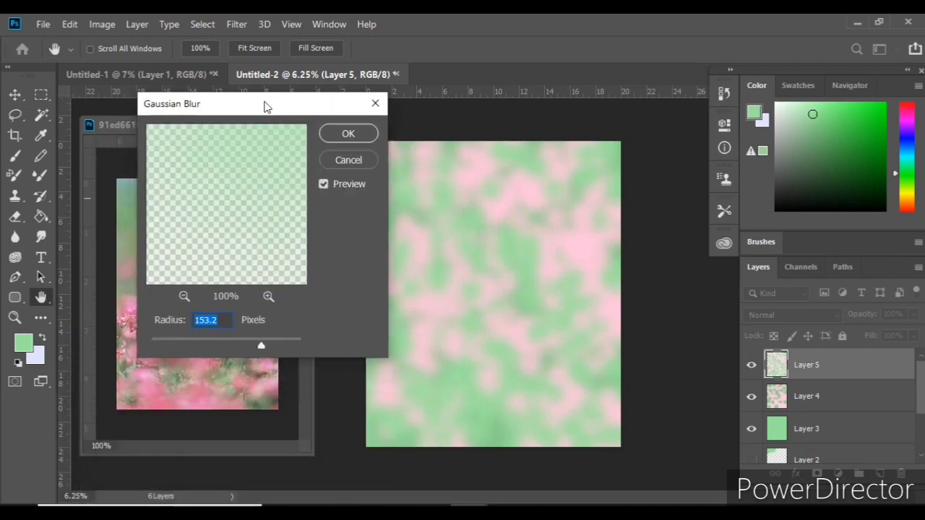
{"action": "left_click", "coordinate": [341, 156]}
Set the brush to 180 px and pick a teal-green paint colour.
{"action": "key", "text": "b"}
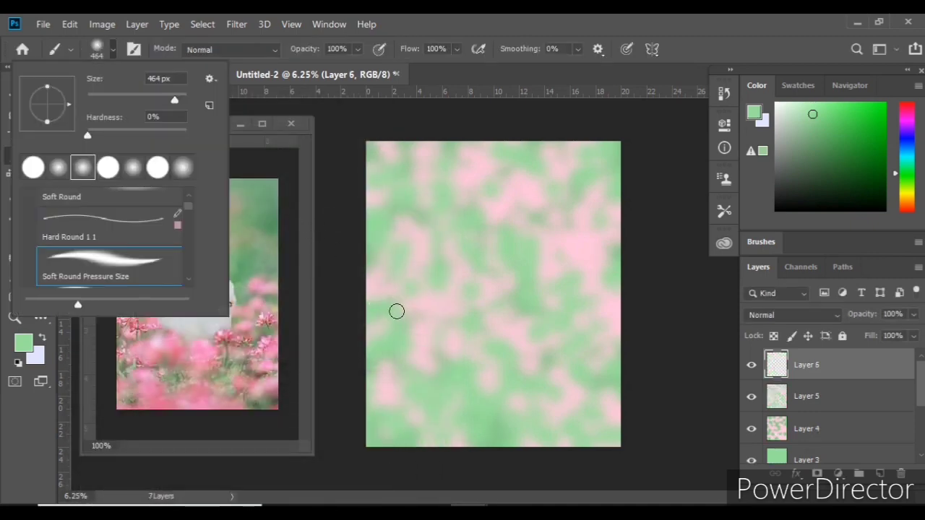
{"action": "key", "text": "bracketleft"}
{"action": "key", "text": "bracketleft"}
{"action": "key", "text": "bracketleft"}
{"action": "left_click", "coordinate": [112, 54]}
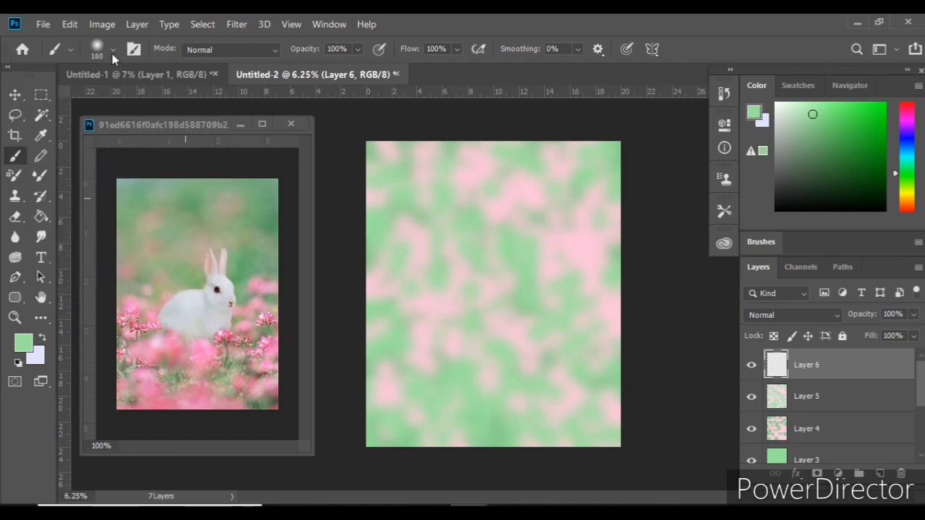
{"action": "left_click", "coordinate": [815, 127]}
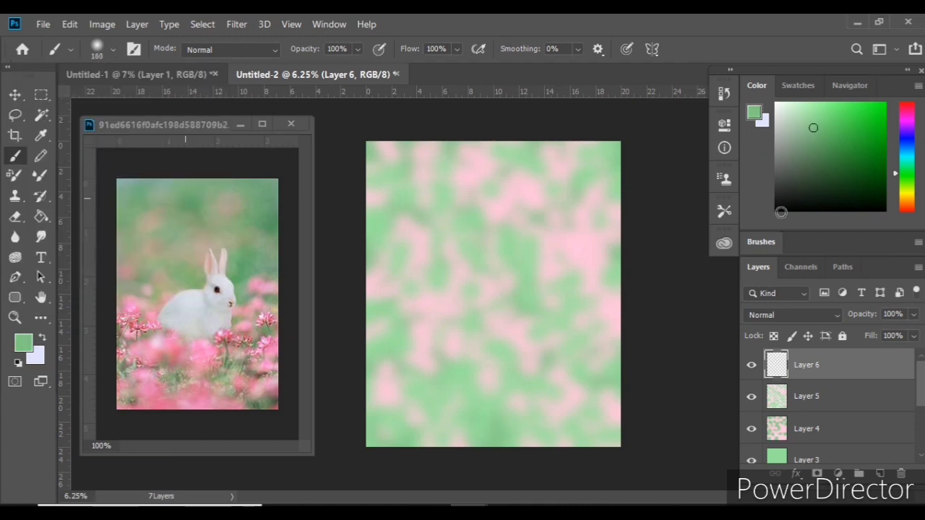
{"action": "left_click_drag", "start_coordinate": [895, 178], "coordinate": [895, 165]}
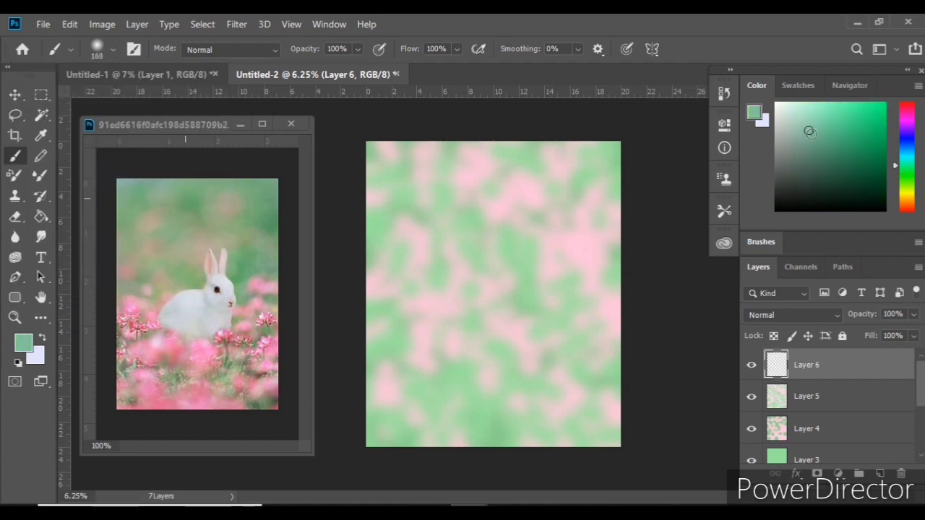
{"action": "mouse_move", "coordinate": [810, 132]}
{"action": "left_mouse_down"}
{"action": "mouse_move", "coordinate": [819, 137]}
{"action": "mouse_move", "coordinate": [836, 110]}
{"action": "left_mouse_up"}
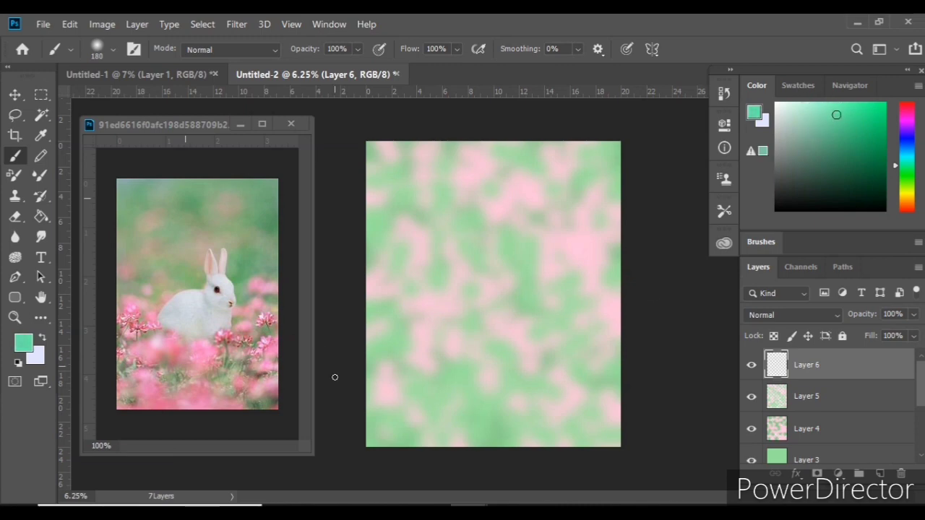
Draw curved teal grass blades rising from the bottom edge, redoing misshapen strokes.
{"action": "left_click_drag", "start_coordinate": [395, 374], "coordinate": [438, 400]}
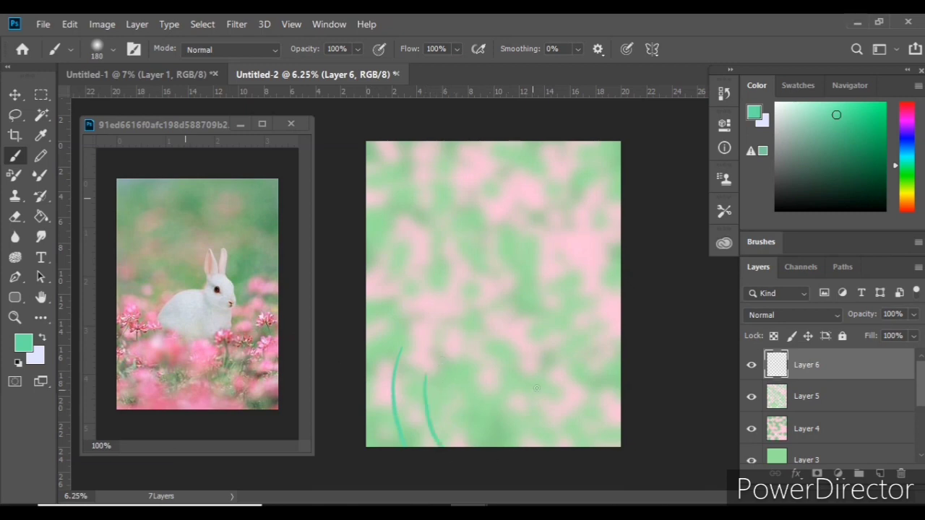
{"action": "left_click_drag", "start_coordinate": [547, 352], "coordinate": [565, 446]}
{"action": "left_click_drag", "start_coordinate": [584, 353], "coordinate": [593, 446]}
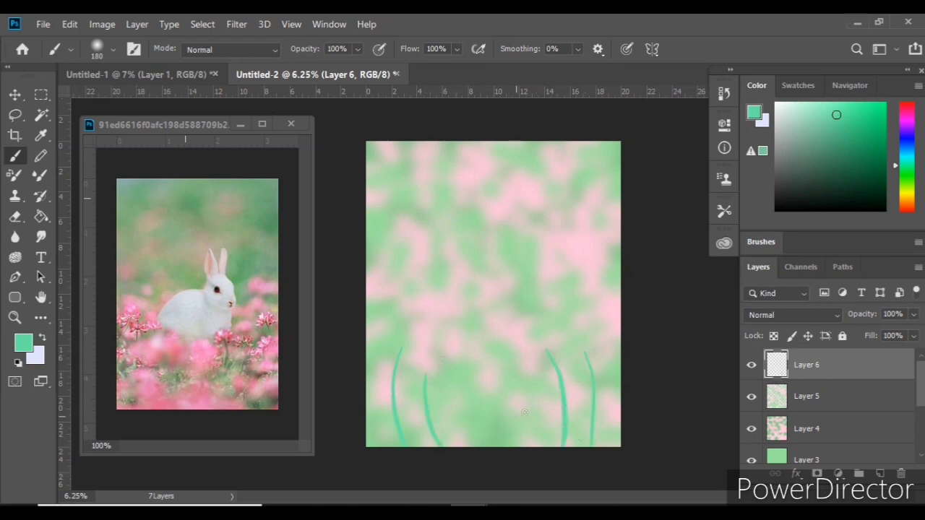
{"action": "left_click_drag", "start_coordinate": [470, 358], "coordinate": [471, 441]}
{"action": "left_click_drag", "start_coordinate": [486, 363], "coordinate": [463, 446]}
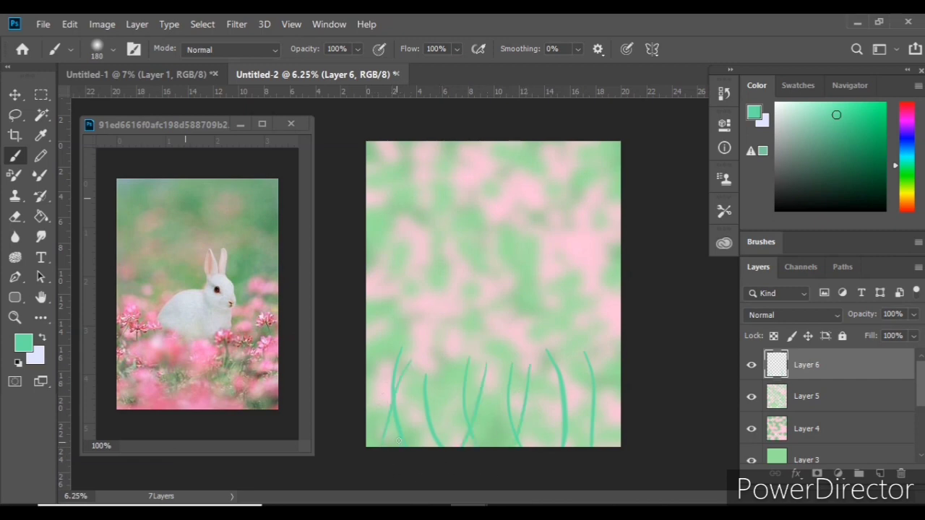
{"action": "key", "text": "ctrl+z"}
{"action": "left_click_drag", "start_coordinate": [407, 367], "coordinate": [386, 439]}
{"action": "left_click_drag", "start_coordinate": [601, 389], "coordinate": [592, 484]}
{"action": "key", "text": "ctrl+z"}
{"action": "left_click_drag", "start_coordinate": [604, 359], "coordinate": [616, 447]}
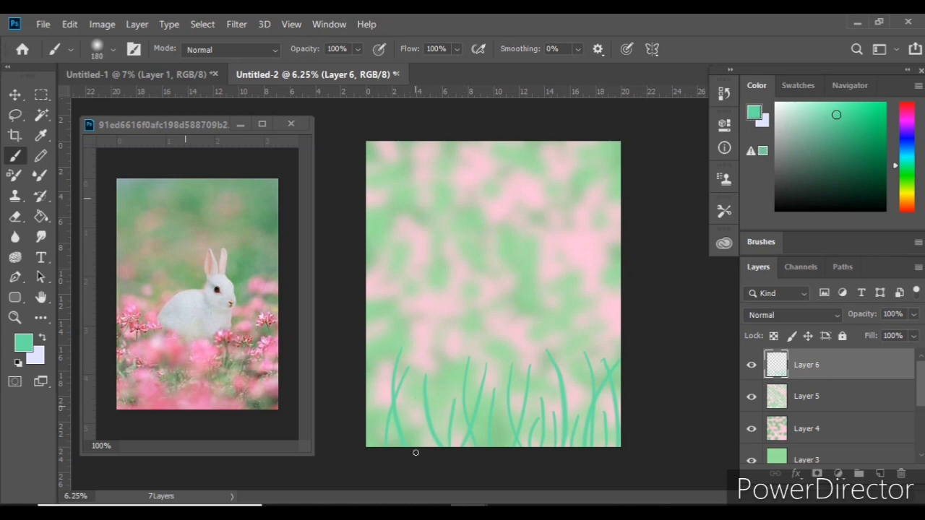
{"action": "left_click_drag", "start_coordinate": [391, 442], "coordinate": [373, 384]}
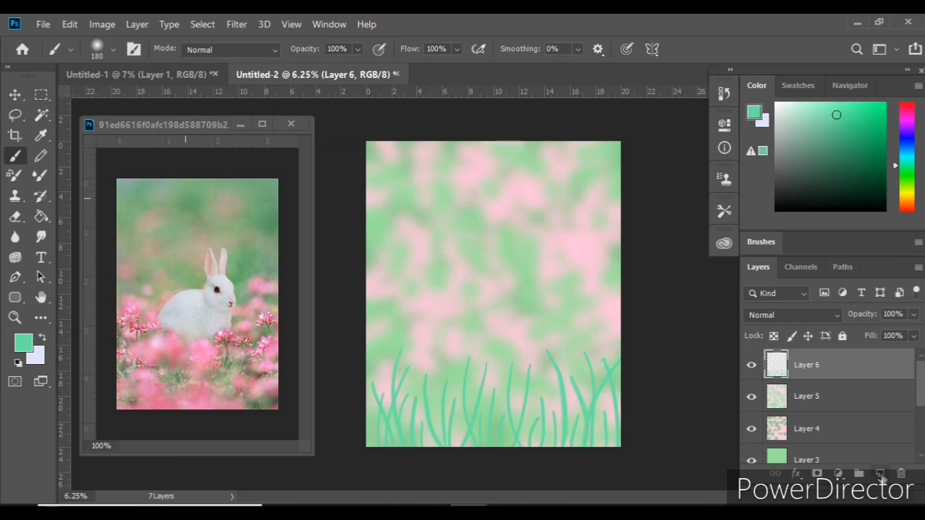
{"action": "left_click", "coordinate": [880, 474]}
Hide the thin teal blades and paint dark-green grass along the bottom with a grass brush.
{"action": "left_click", "coordinate": [752, 396]}
{"action": "left_click", "coordinate": [510, 423]}
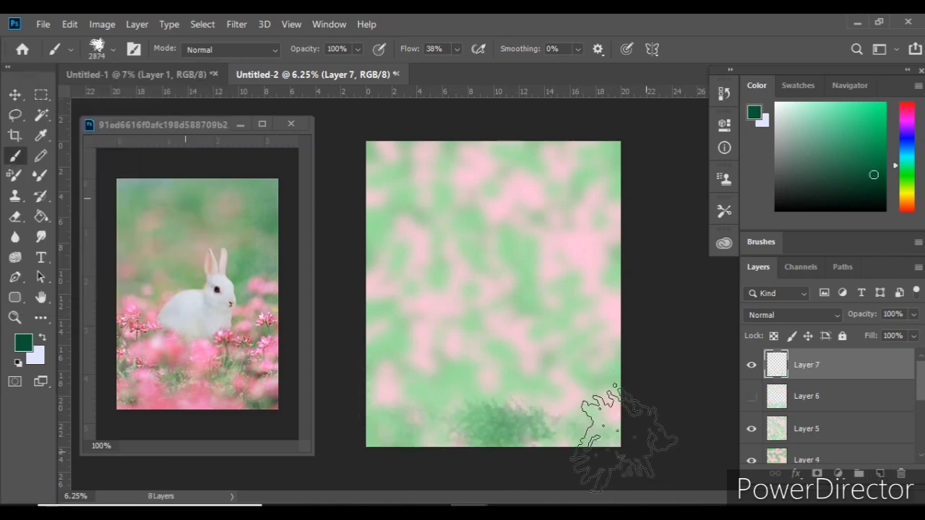
{"action": "mouse_move", "coordinate": [623, 439]}
{"action": "left_mouse_down"}
{"action": "mouse_move", "coordinate": [600, 412]}
{"action": "mouse_move", "coordinate": [392, 434]}
{"action": "mouse_move", "coordinate": [537, 443]}
{"action": "mouse_move", "coordinate": [599, 393]}
{"action": "mouse_move", "coordinate": [383, 405]}
{"action": "mouse_move", "coordinate": [423, 434]}
{"action": "mouse_move", "coordinate": [526, 423]}
{"action": "mouse_move", "coordinate": [589, 387]}
{"action": "mouse_move", "coordinate": [485, 444]}
{"action": "mouse_move", "coordinate": [434, 413]}
{"action": "mouse_move", "coordinate": [351, 393]}
{"action": "mouse_move", "coordinate": [533, 384]}
{"action": "mouse_move", "coordinate": [372, 362]}
{"action": "mouse_move", "coordinate": [542, 355]}
{"action": "mouse_move", "coordinate": [630, 424]}
{"action": "mouse_move", "coordinate": [567, 448]}
{"action": "mouse_move", "coordinate": [390, 434]}
{"action": "mouse_move", "coordinate": [643, 430]}
{"action": "mouse_move", "coordinate": [569, 403]}
{"action": "left_mouse_up"}
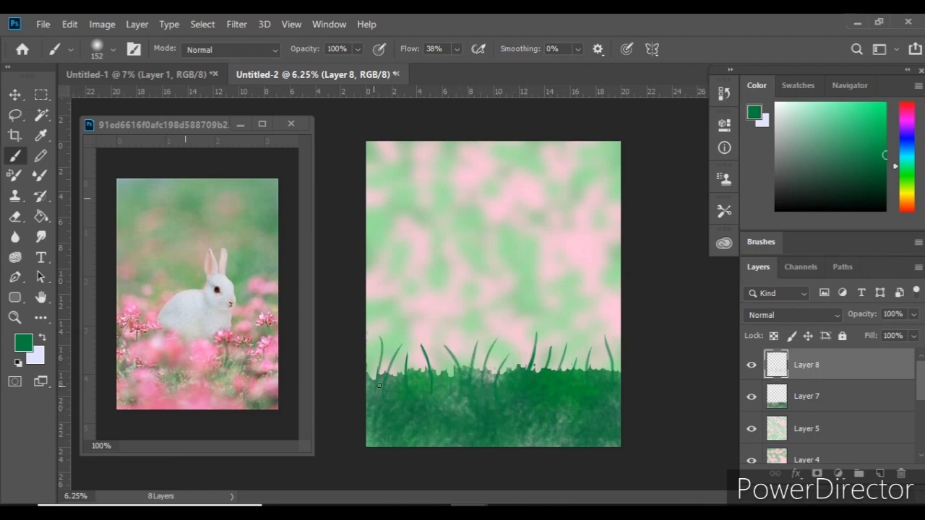
{"action": "left_click", "coordinate": [884, 144]}
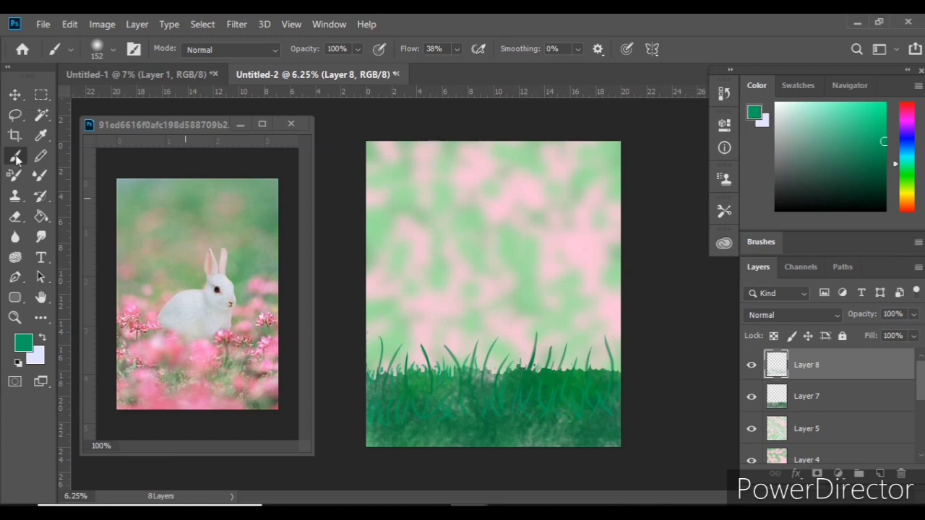
{"action": "left_click", "coordinate": [538, 370], "text": "alt"}
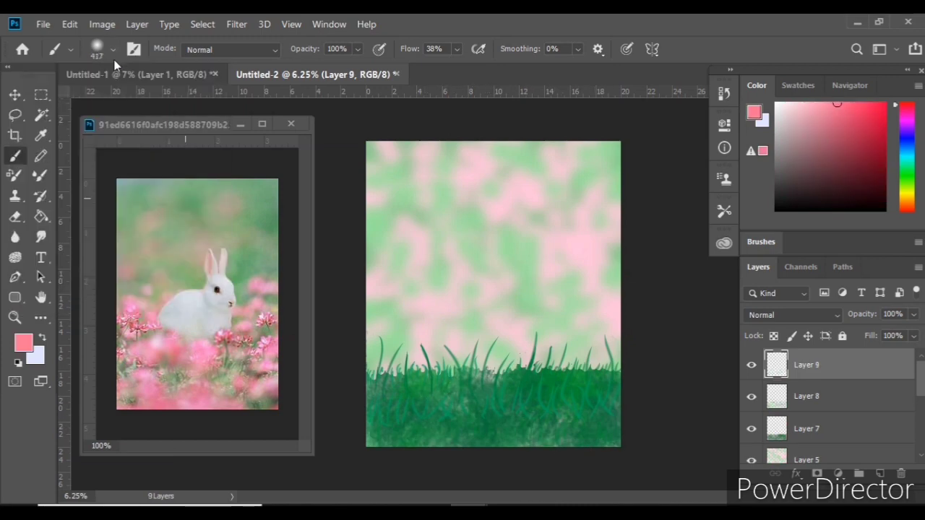
Paint a row of pink tulip heads along the top of the grass, out to the right edge.
{"action": "mouse_move", "coordinate": [373, 341]}
{"action": "left_mouse_down"}
{"action": "mouse_move", "coordinate": [381, 333]}
{"action": "mouse_move", "coordinate": [397, 350]}
{"action": "mouse_move", "coordinate": [443, 348]}
{"action": "left_mouse_up"}
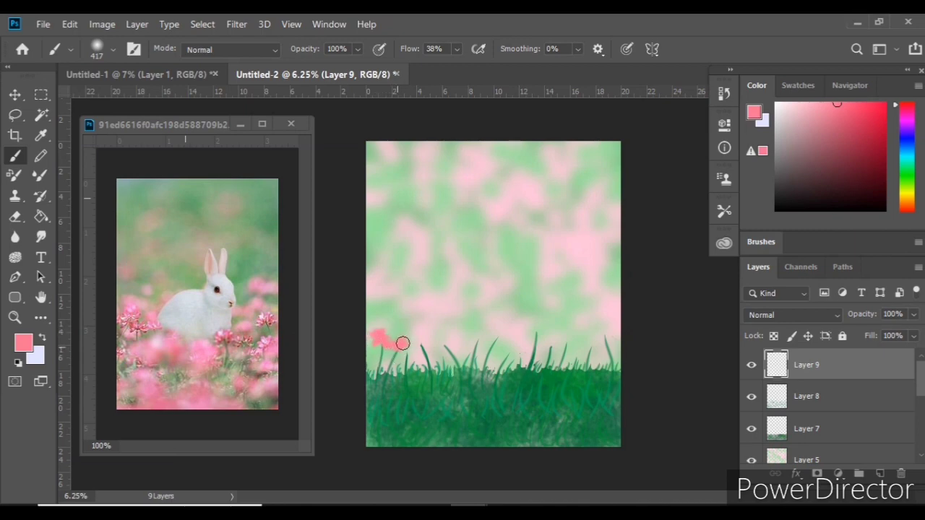
{"action": "left_click", "coordinate": [444, 345]}
{"action": "left_click", "coordinate": [477, 341]}
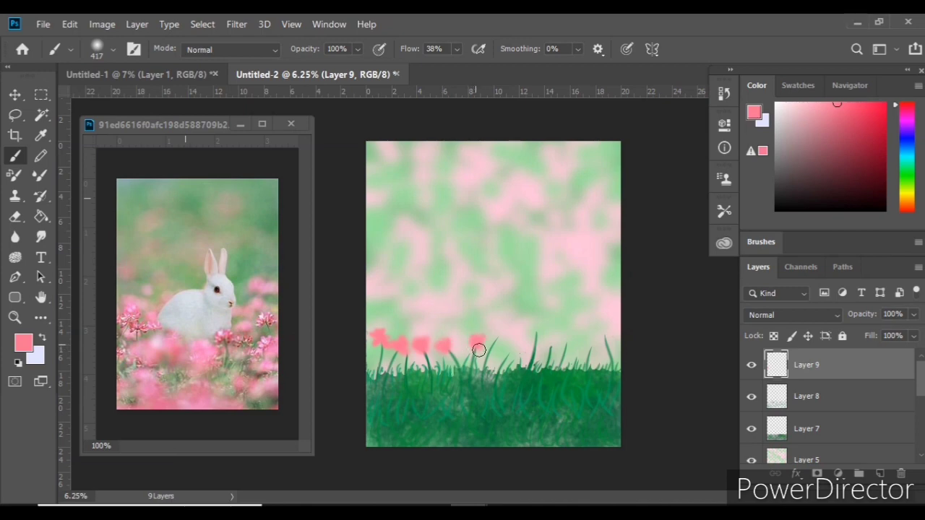
{"action": "left_click", "coordinate": [535, 337]}
{"action": "left_click", "coordinate": [552, 342]}
{"action": "left_click", "coordinate": [568, 344]}
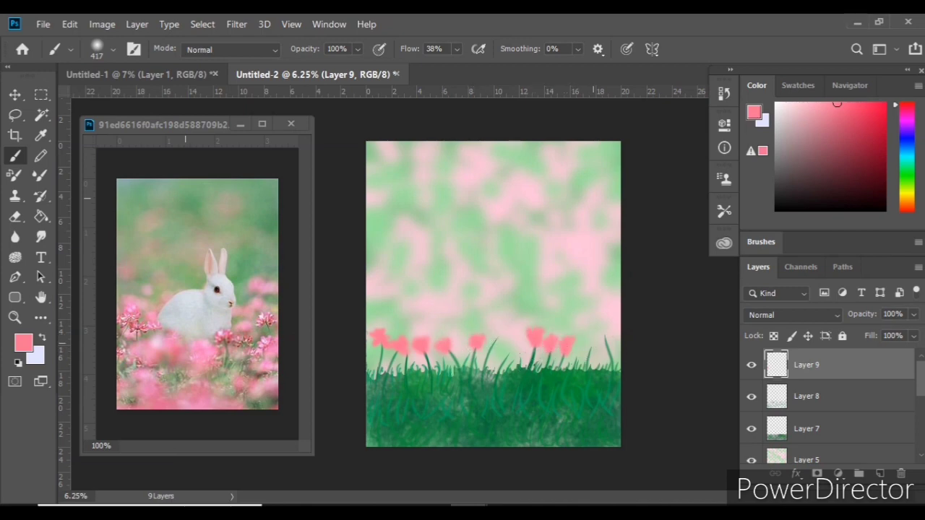
{"action": "left_click", "coordinate": [589, 346]}
{"action": "left_click", "coordinate": [603, 341]}
{"action": "left_click", "coordinate": [506, 355]}
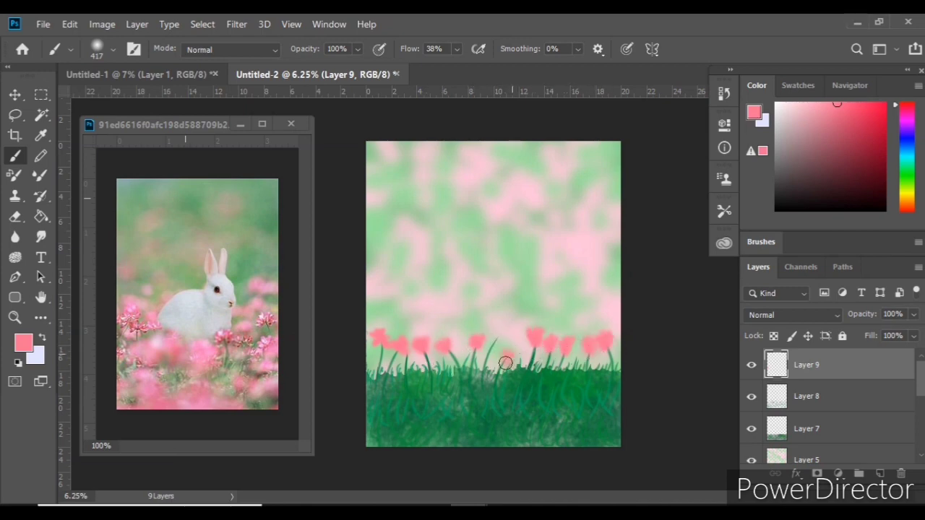
Switch to a deeper pink, add a tulip head and dot small flowers into the right grass.
{"action": "left_click", "coordinate": [820, 103]}
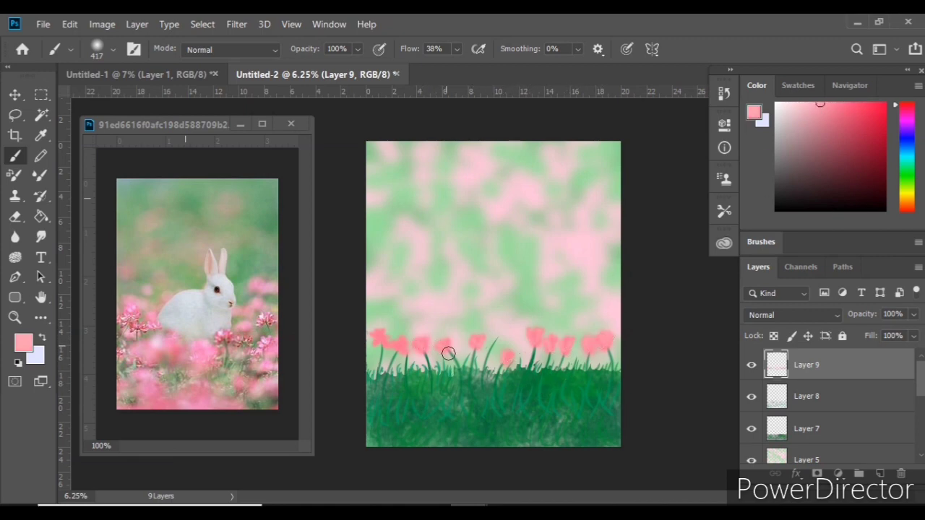
{"action": "left_click", "coordinate": [842, 103]}
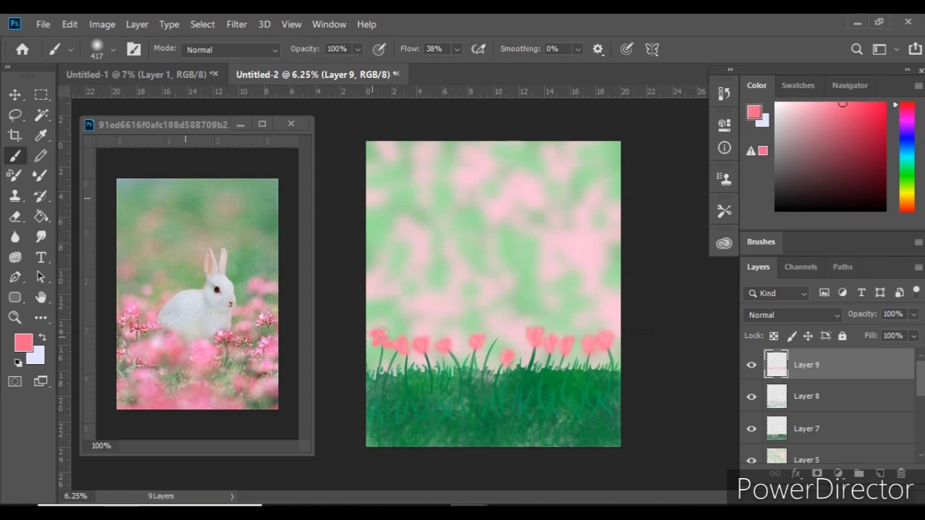
{"action": "left_click", "coordinate": [503, 355]}
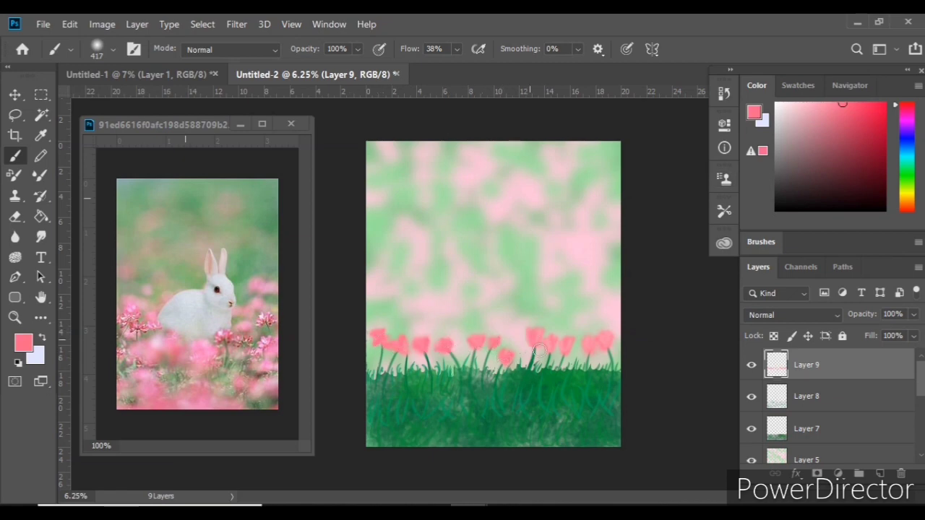
{"action": "left_click", "coordinate": [591, 390]}
{"action": "left_click", "coordinate": [613, 391]}
{"action": "left_click", "coordinate": [599, 363]}
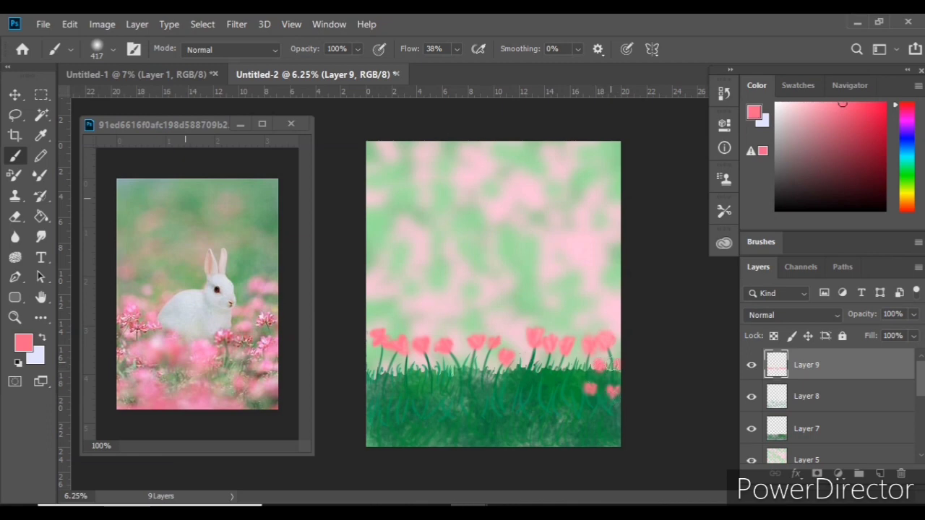
Add a line of small pink flowers along the grass line.
{"action": "left_click", "coordinate": [578, 363]}
{"action": "left_click", "coordinate": [540, 366]}
{"action": "left_click", "coordinate": [441, 367]}
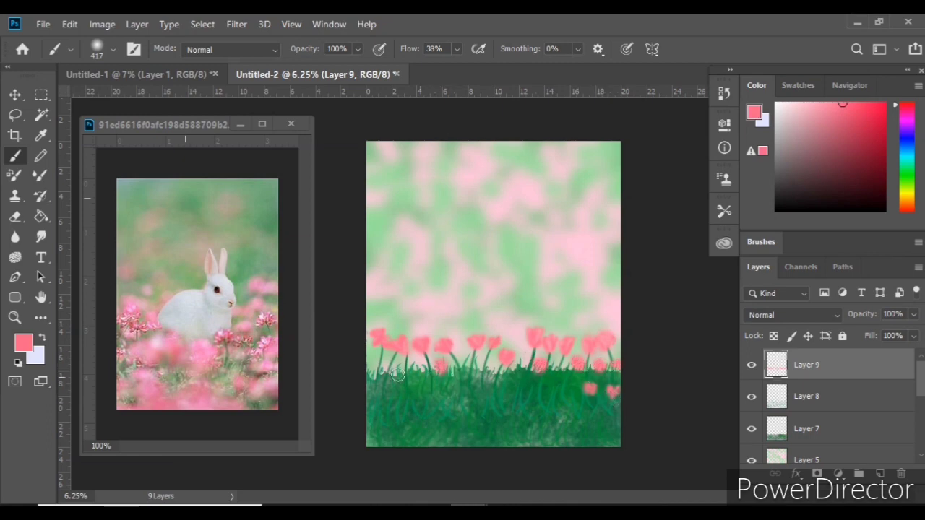
{"action": "left_click", "coordinate": [419, 365]}
{"action": "left_click", "coordinate": [395, 372]}
{"action": "left_click", "coordinate": [373, 372]}
{"action": "left_click", "coordinate": [474, 373]}
{"action": "left_click", "coordinate": [493, 372]}
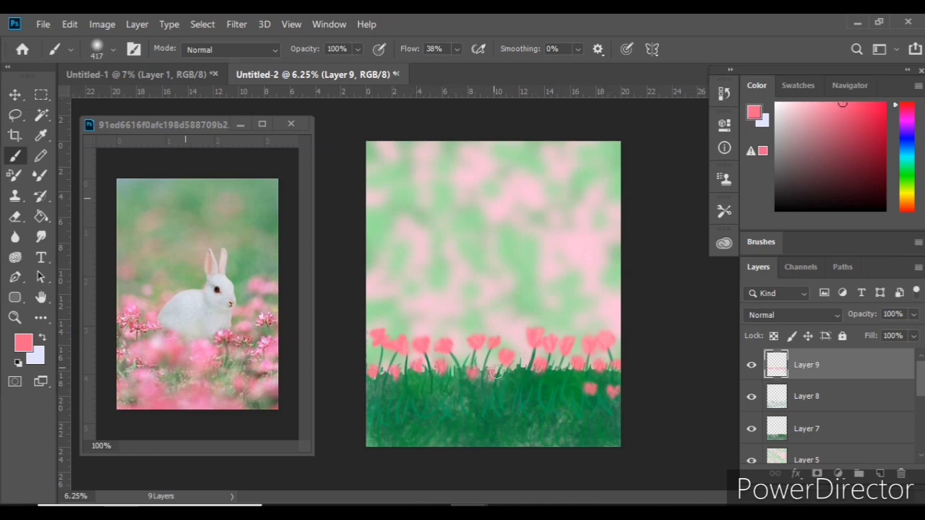
Scatter small pink flowers through the middle of the grass.
{"action": "left_click", "coordinate": [450, 391]}
{"action": "left_click", "coordinate": [495, 396]}
{"action": "left_click", "coordinate": [511, 394]}
{"action": "left_click", "coordinate": [396, 401]}
{"action": "left_click", "coordinate": [418, 396]}
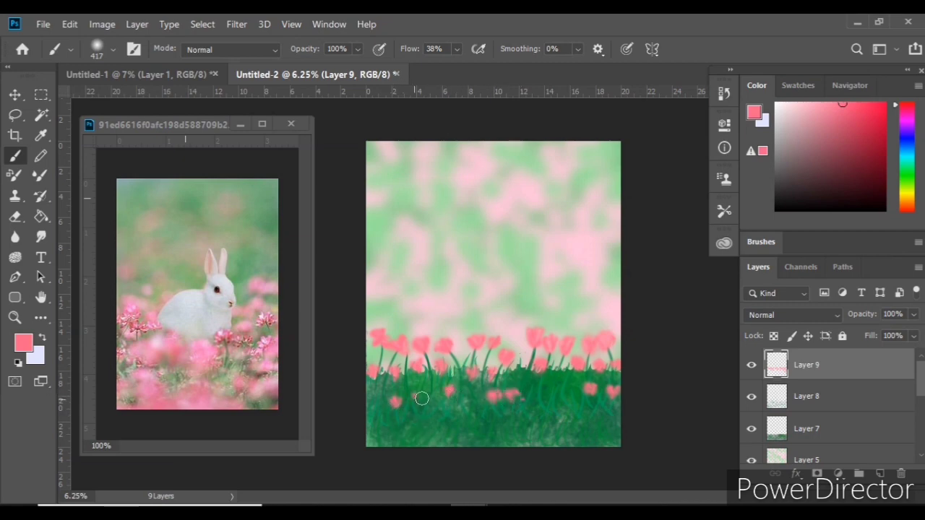
{"action": "left_click", "coordinate": [375, 406]}
Scatter the last pink flowers lower in the grass, then add a new layer.
{"action": "left_click", "coordinate": [465, 411]}
{"action": "left_click", "coordinate": [552, 409]}
{"action": "left_click", "coordinate": [553, 388]}
{"action": "left_click", "coordinate": [533, 389]}
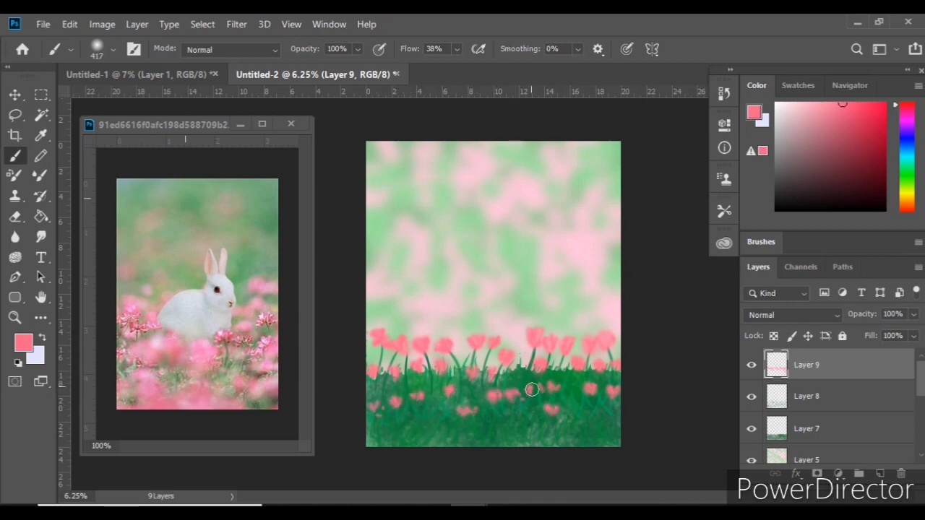
{"action": "left_click", "coordinate": [572, 391]}
{"action": "left_click", "coordinate": [392, 394]}
{"action": "left_click", "coordinate": [477, 390]}
{"action": "left_click", "coordinate": [533, 414]}
{"action": "left_click", "coordinate": [611, 418]}
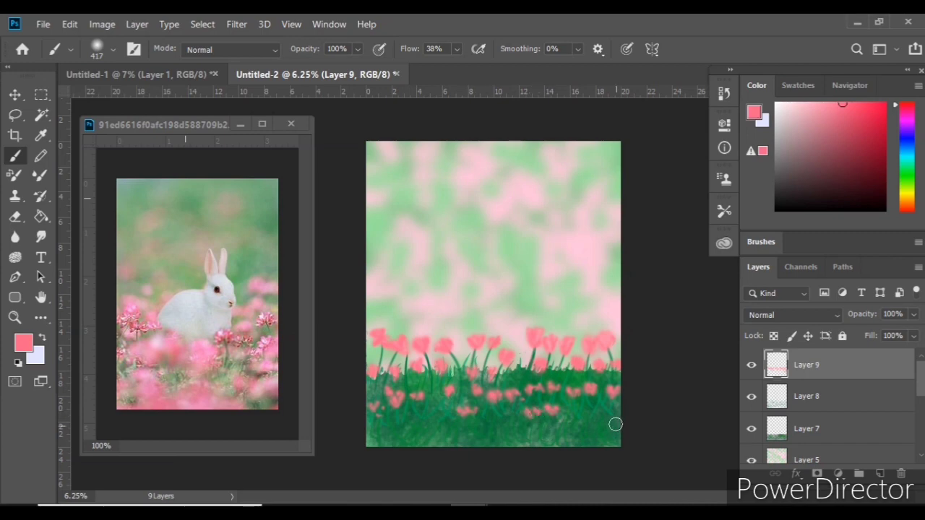
{"action": "left_click", "coordinate": [880, 473]}
Paint soft pink haze and blobs across the bottom of the grass.
{"action": "left_click_drag", "start_coordinate": [372, 430], "coordinate": [615, 426]}
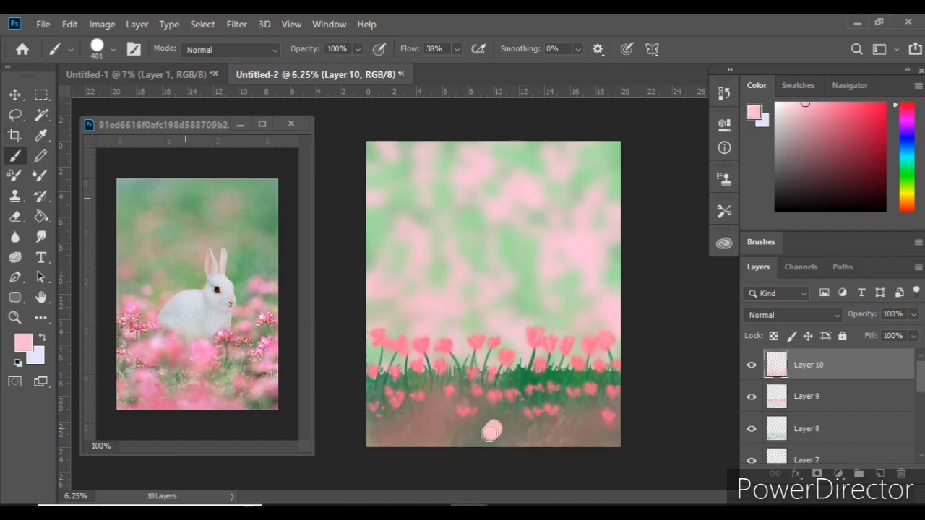
{"action": "left_click_drag", "start_coordinate": [492, 432], "coordinate": [502, 446]}
{"action": "mouse_move", "coordinate": [426, 438]}
{"action": "left_mouse_down"}
{"action": "mouse_move", "coordinate": [445, 432]}
{"action": "mouse_move", "coordinate": [433, 437]}
{"action": "left_mouse_up"}
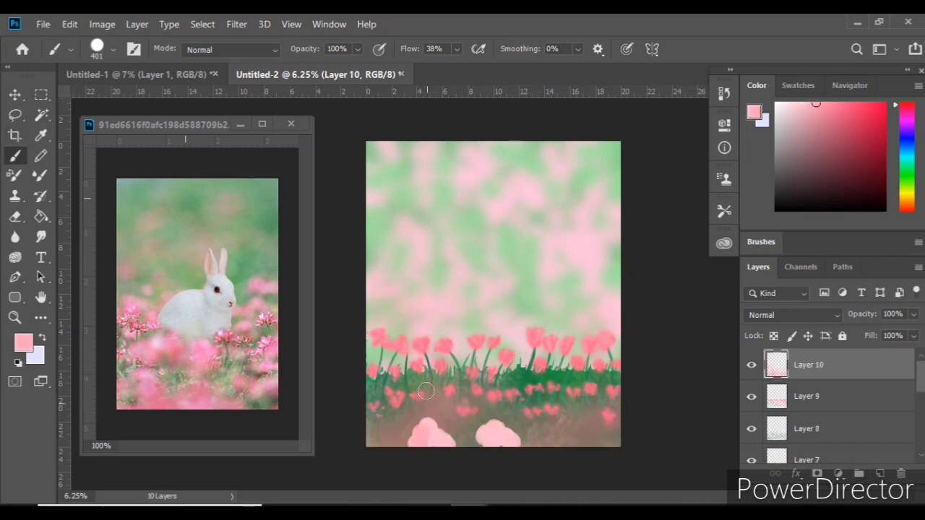
{"action": "mouse_move", "coordinate": [427, 390]}
{"action": "left_mouse_down"}
{"action": "mouse_move", "coordinate": [441, 401]}
{"action": "mouse_move", "coordinate": [517, 394]}
{"action": "left_mouse_up"}
{"action": "left_click_drag", "start_coordinate": [585, 427], "coordinate": [615, 394]}
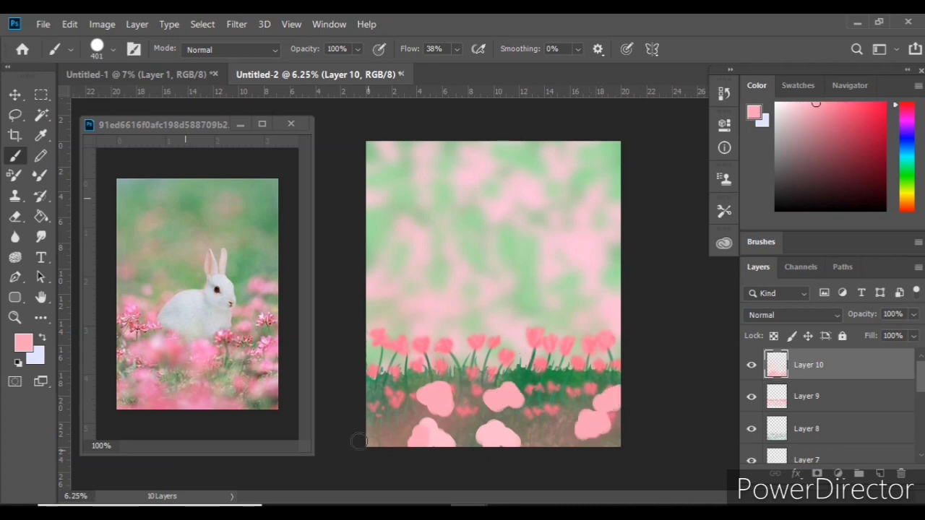
{"action": "left_click_drag", "start_coordinate": [376, 427], "coordinate": [383, 416]}
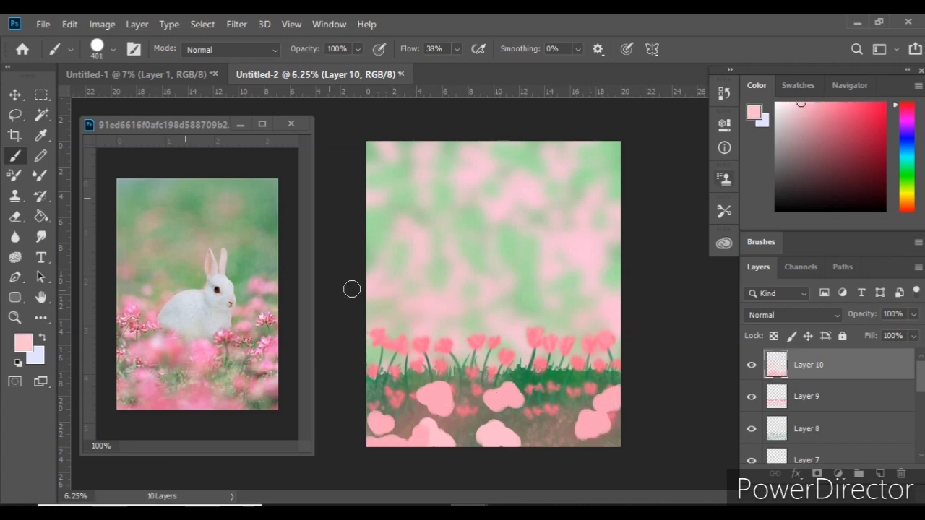
Dab soft pink bokeh circles above the left and right tulips.
{"action": "left_click", "coordinate": [388, 308]}
{"action": "left_click", "coordinate": [407, 299]}
{"action": "left_click", "coordinate": [426, 280]}
{"action": "left_click", "coordinate": [432, 308]}
{"action": "left_click", "coordinate": [382, 274]}
{"action": "left_click", "coordinate": [377, 306]}
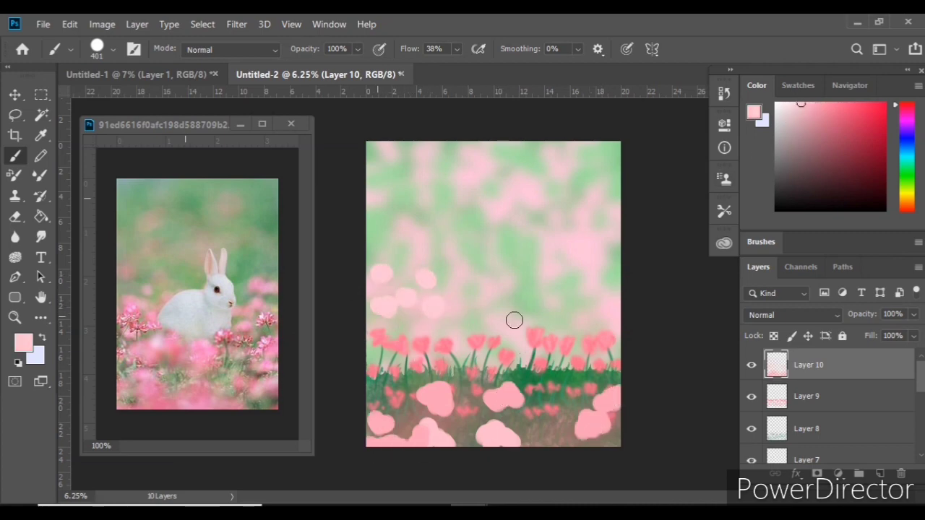
{"action": "left_click", "coordinate": [578, 317]}
{"action": "left_click", "coordinate": [602, 302]}
{"action": "left_click", "coordinate": [573, 292]}
{"action": "left_click", "coordinate": [554, 302]}
{"action": "left_click", "coordinate": [548, 436]}
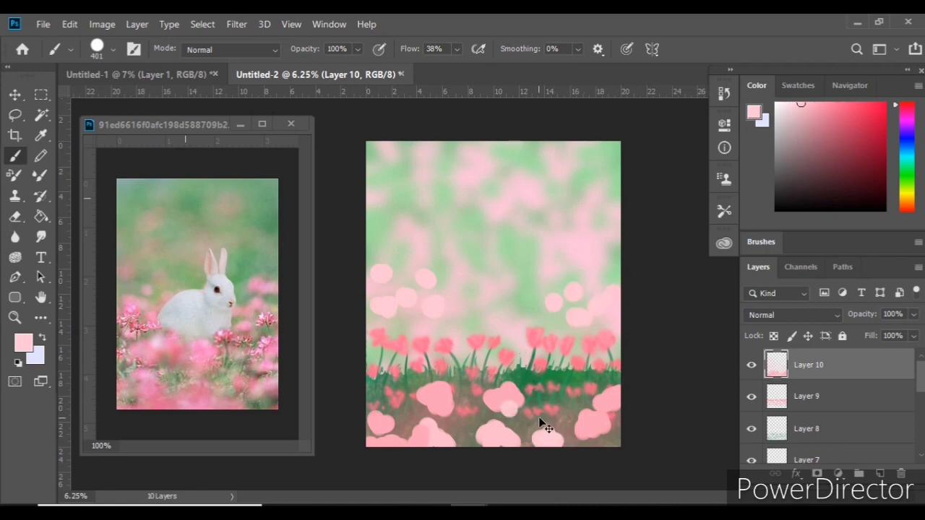
Add more soft pink blobs across the lower meadow.
{"action": "left_click", "coordinate": [521, 404]}
{"action": "left_click", "coordinate": [530, 404]}
{"action": "left_click", "coordinate": [455, 395]}
{"action": "left_click", "coordinate": [422, 398]}
{"action": "left_click", "coordinate": [620, 404]}
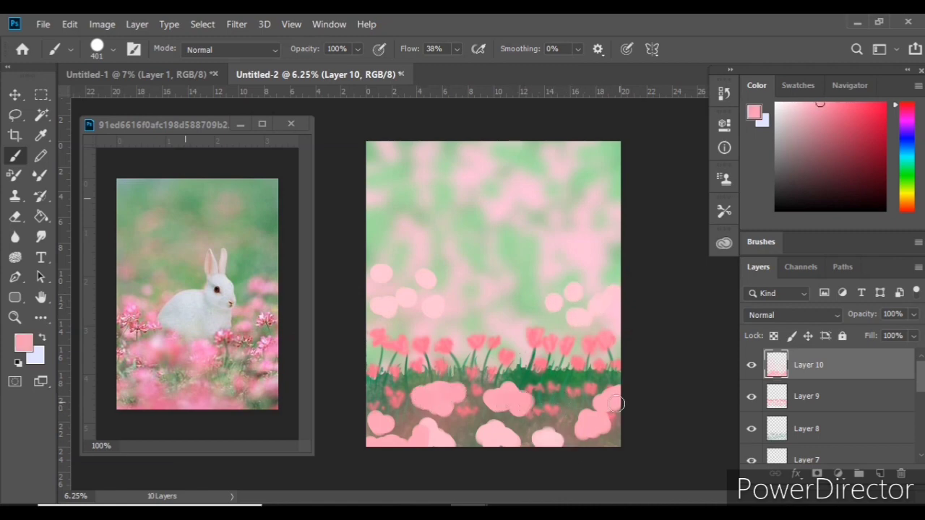
{"action": "left_click", "coordinate": [609, 387]}
Preview a Gaussian Blur on the pink blobs with radius about 562.5.
{"action": "left_click", "coordinate": [238, 24]}
{"action": "mouse_move", "coordinate": [322, 191]}
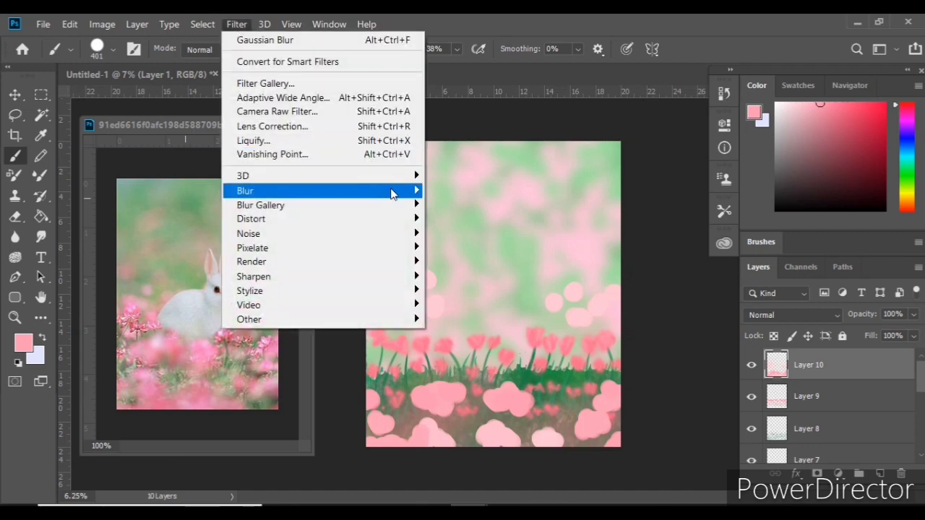
{"action": "left_click", "coordinate": [462, 245]}
{"action": "mouse_move", "coordinate": [286, 347]}
{"action": "left_mouse_down"}
{"action": "mouse_move", "coordinate": [308, 357]}
{"action": "mouse_move", "coordinate": [273, 353]}
{"action": "left_mouse_up"}
Apply the Gaussian Blur and start sketching the bunny's ear on Layer 11.
{"action": "key", "text": "Return"}
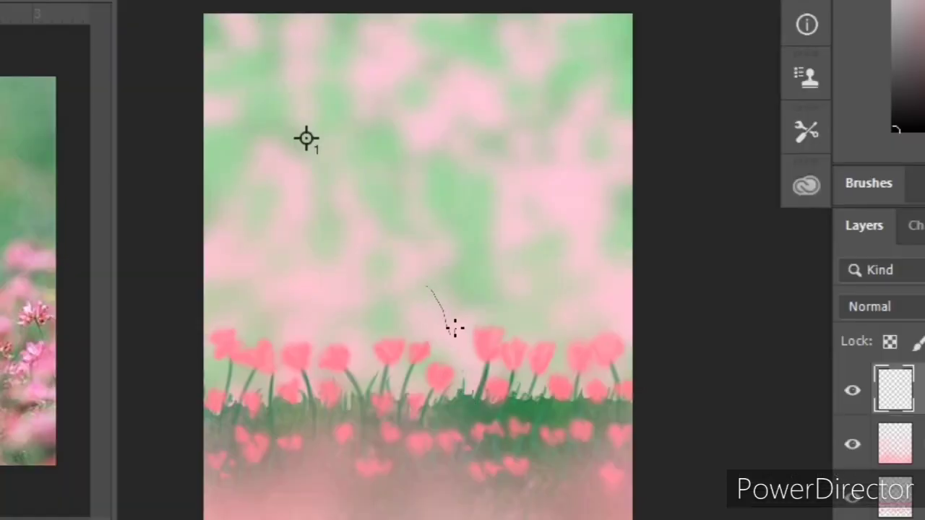
{"action": "left_click_drag", "start_coordinate": [455, 329], "coordinate": [454, 312]}
{"action": "key", "text": "ctrl+z"}
Sketch the bunny's back, body and chest, then fill its body pale blue on Layer 12.
{"action": "left_click_drag", "start_coordinate": [383, 353], "coordinate": [346, 432]}
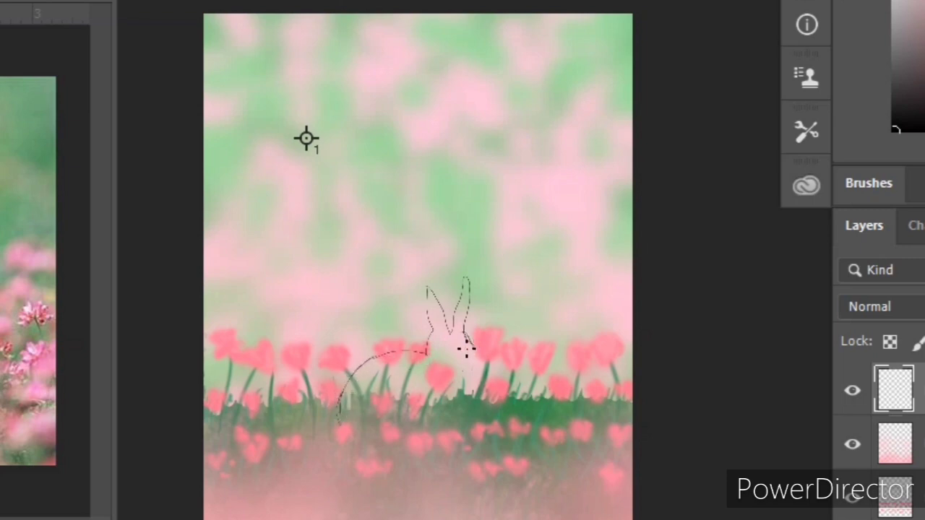
{"action": "left_click_drag", "start_coordinate": [475, 367], "coordinate": [474, 383]}
{"action": "left_click_drag", "start_coordinate": [463, 390], "coordinate": [474, 387]}
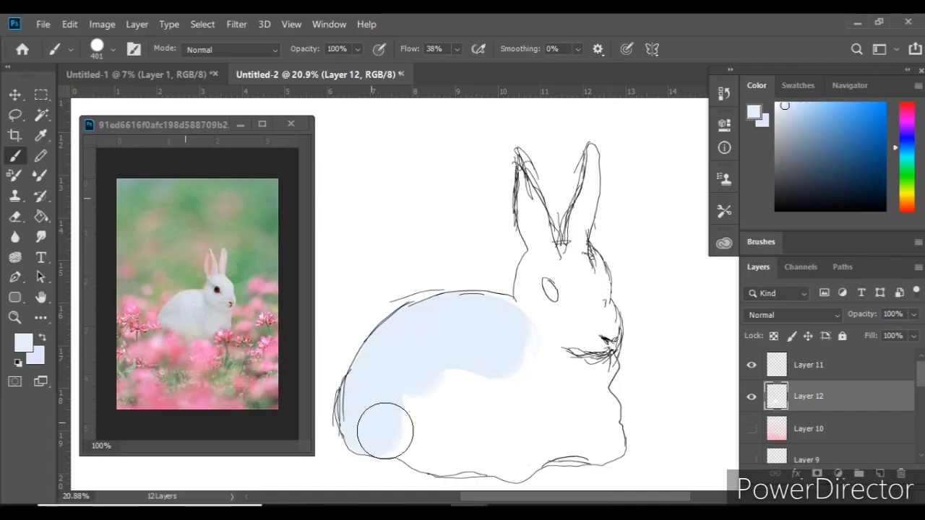
{"action": "mouse_move", "coordinate": [382, 427]}
{"action": "left_mouse_down"}
{"action": "mouse_move", "coordinate": [471, 444]}
{"action": "mouse_move", "coordinate": [583, 438]}
{"action": "mouse_move", "coordinate": [567, 372]}
{"action": "mouse_move", "coordinate": [584, 417]}
{"action": "mouse_move", "coordinate": [579, 320]}
{"action": "mouse_move", "coordinate": [540, 281]}
{"action": "mouse_move", "coordinate": [516, 324]}
{"action": "left_mouse_up"}
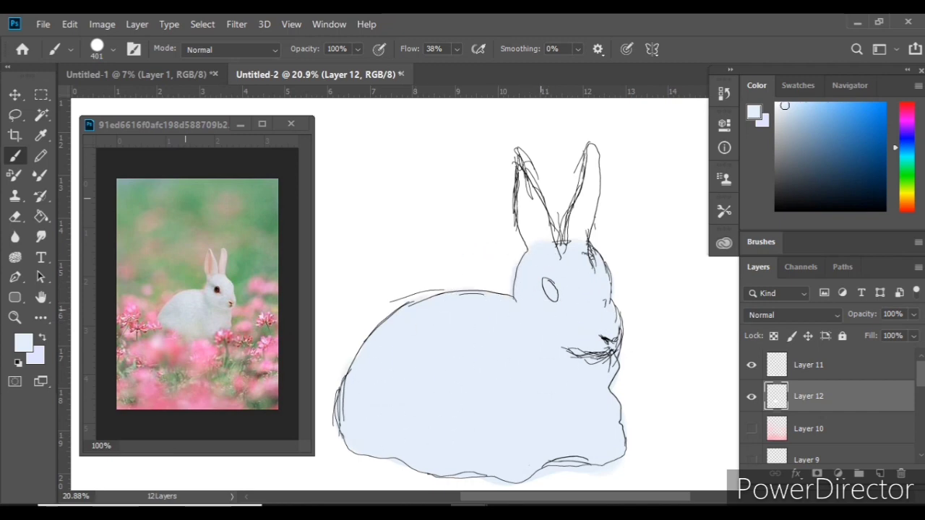
Fill the left ear pale blue with a size-97 brush and hide the Layer 11 sketch.
{"action": "left_click", "coordinate": [97, 49]}
{"action": "left_click_drag", "start_coordinate": [109, 92], "coordinate": [72, 93]}
{"action": "mouse_move", "coordinate": [523, 256]}
{"action": "left_mouse_down"}
{"action": "mouse_move", "coordinate": [535, 217]}
{"action": "mouse_move", "coordinate": [521, 165]}
{"action": "mouse_move", "coordinate": [564, 246]}
{"action": "mouse_move", "coordinate": [586, 173]}
{"action": "mouse_move", "coordinate": [527, 266]}
{"action": "left_mouse_up"}
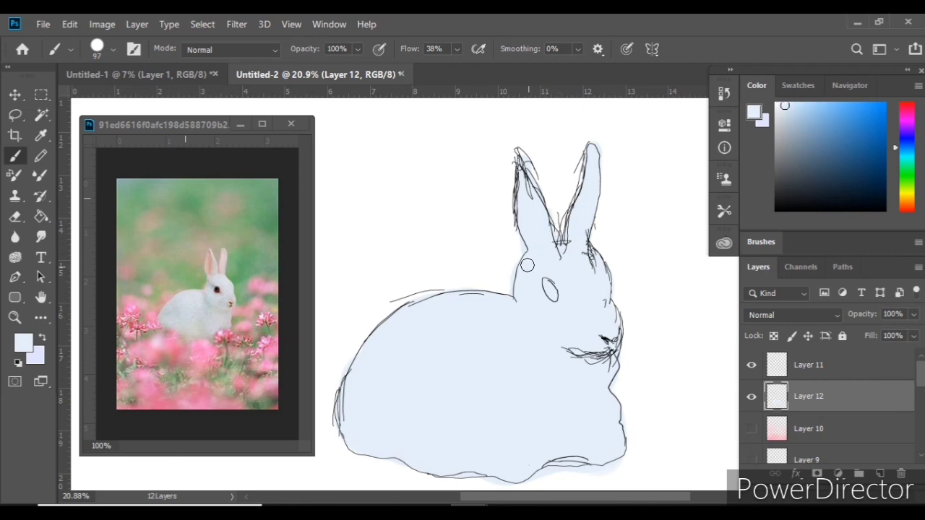
{"action": "left_click", "coordinate": [752, 365]}
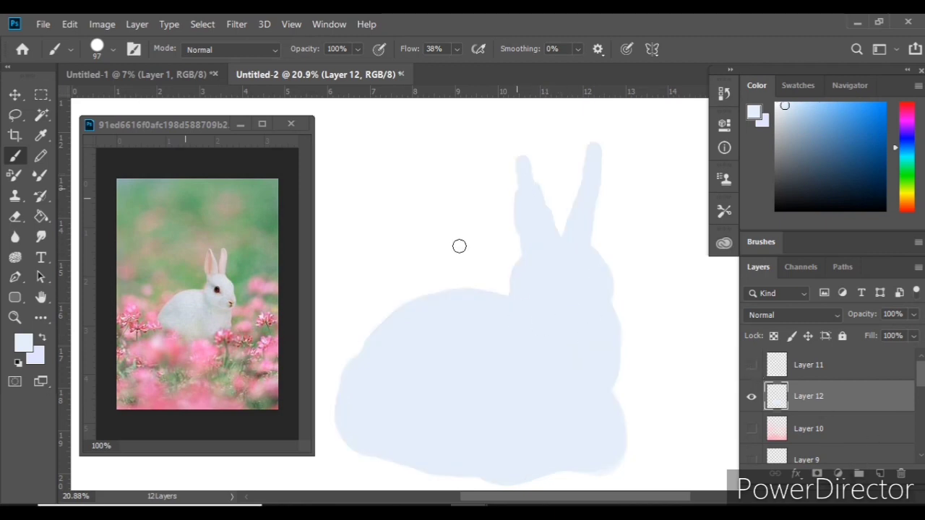
Erase both ears into pointed tips, compare against the sketch, and tint the left ear pink.
{"action": "left_click", "coordinate": [15, 216]}
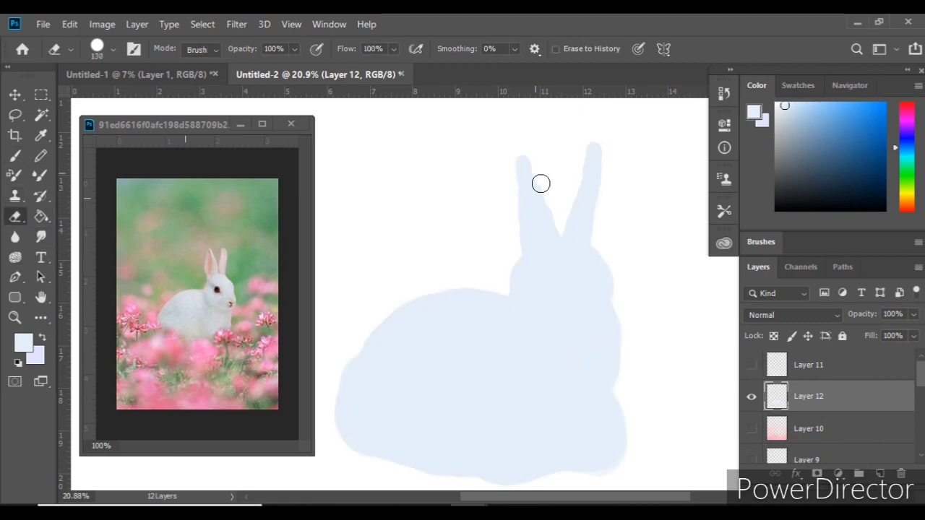
{"action": "left_click_drag", "start_coordinate": [522, 159], "coordinate": [541, 187]}
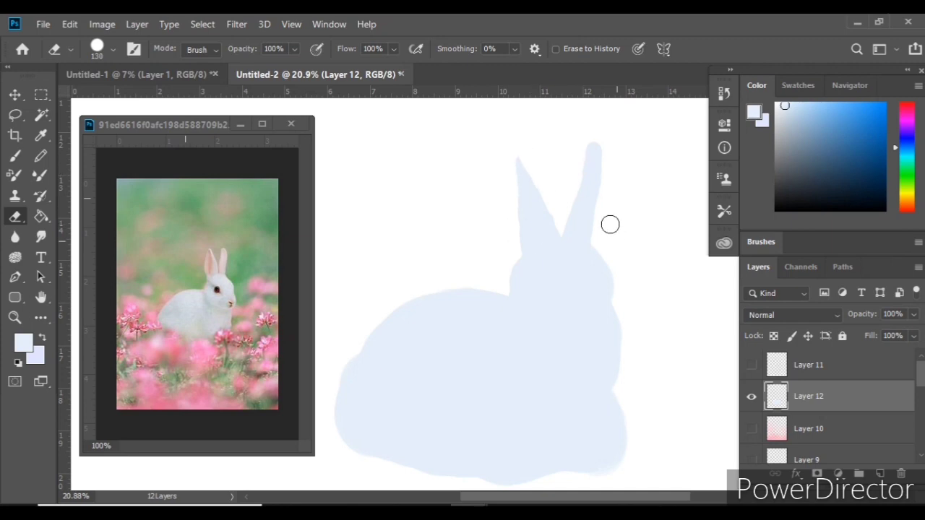
{"action": "left_click_drag", "start_coordinate": [610, 225], "coordinate": [597, 142]}
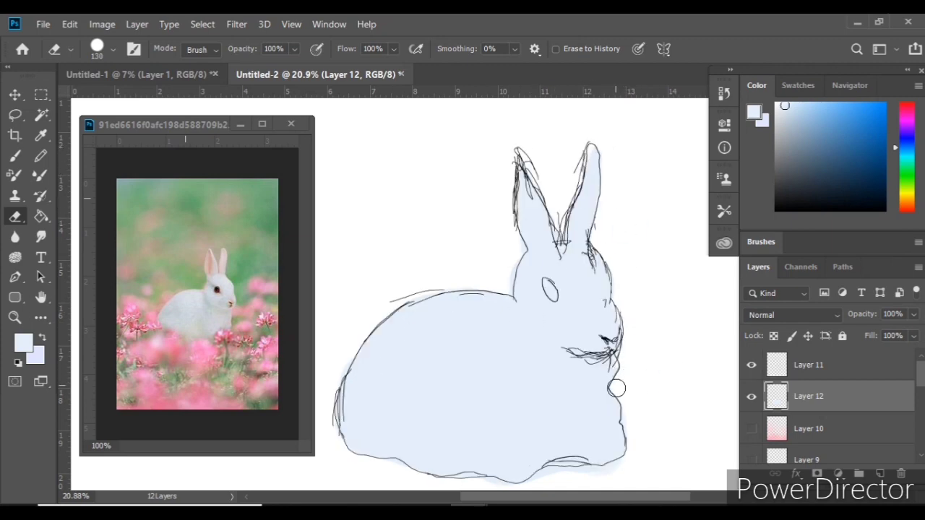
{"action": "left_click", "coordinate": [752, 396]}
{"action": "left_click", "coordinate": [752, 396]}
{"action": "left_click", "coordinate": [752, 365]}
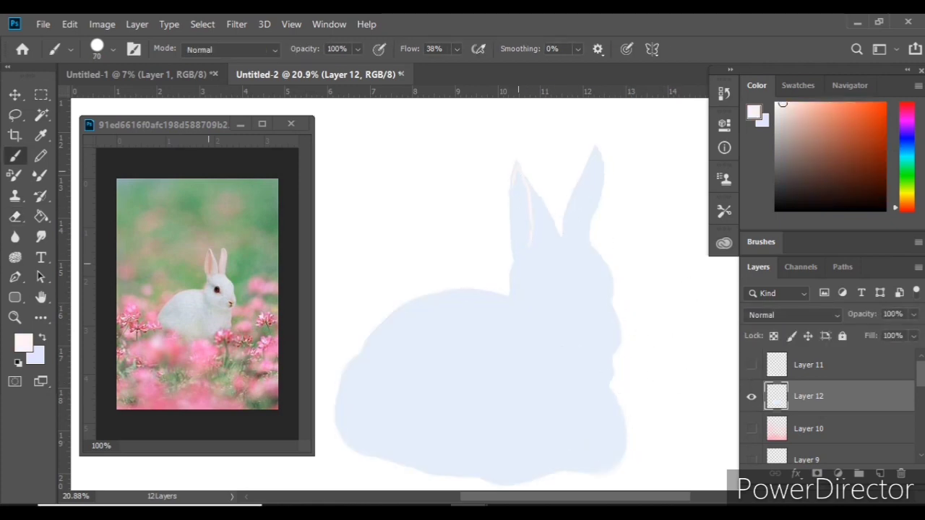
{"action": "mouse_move", "coordinate": [516, 166]}
{"action": "left_mouse_down"}
{"action": "mouse_move", "coordinate": [513, 217]}
{"action": "mouse_move", "coordinate": [516, 180]}
{"action": "mouse_move", "coordinate": [530, 220]}
{"action": "left_mouse_up"}
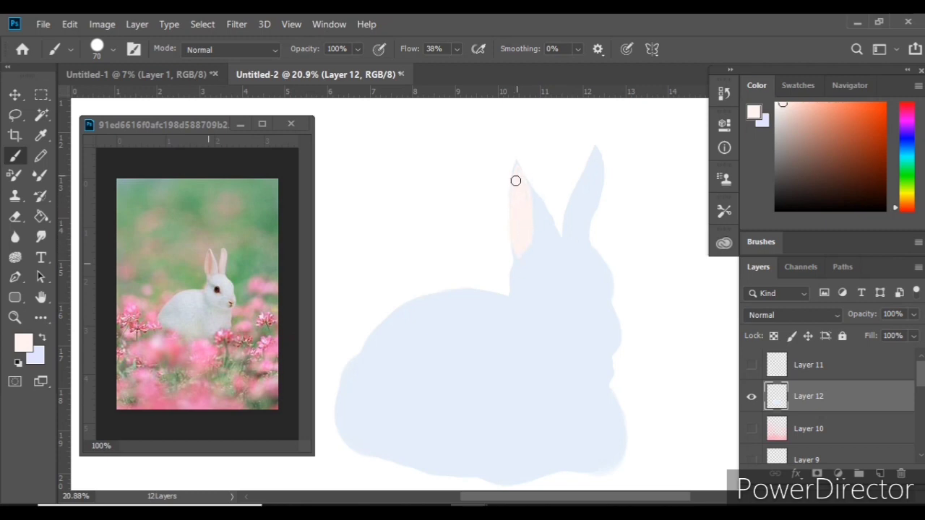
Paint pink inside the right ear and enlarge and darken the bunny's eye.
{"action": "left_click_drag", "start_coordinate": [595, 159], "coordinate": [597, 156]}
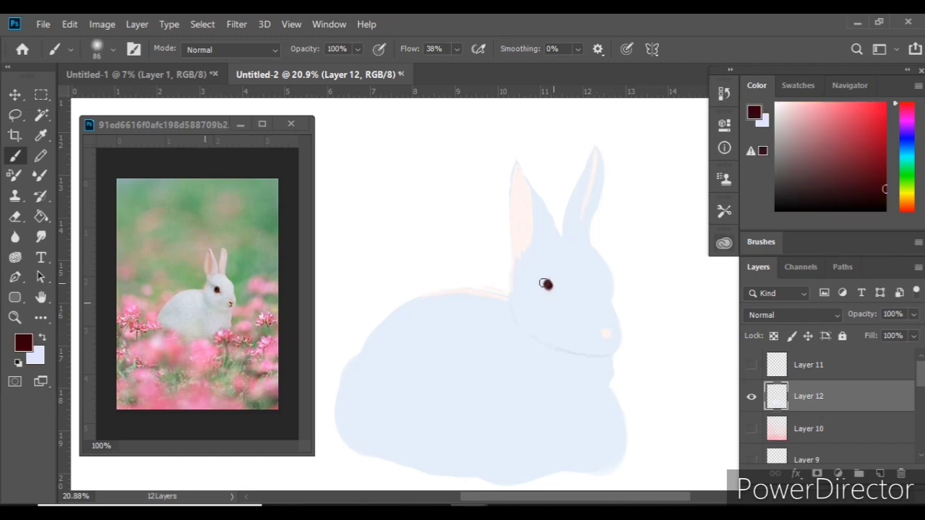
{"action": "left_click_drag", "start_coordinate": [549, 284], "coordinate": [550, 286]}
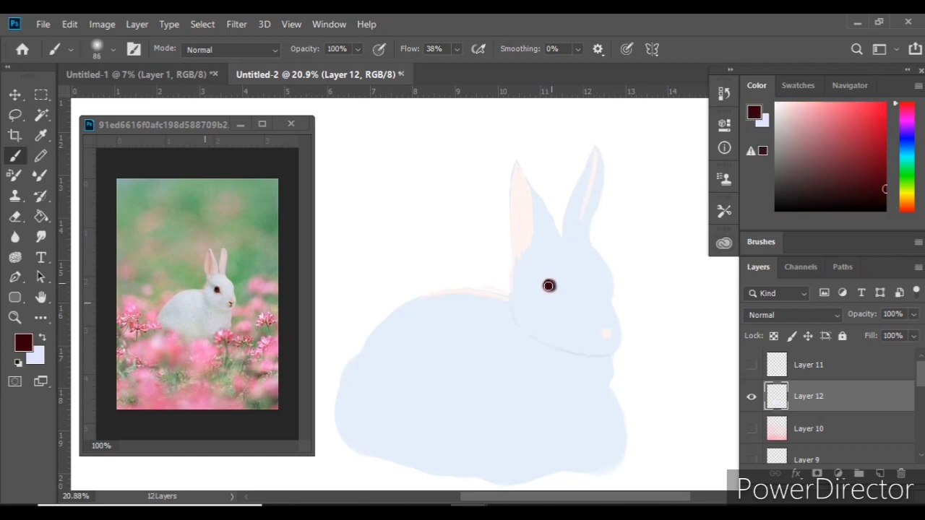